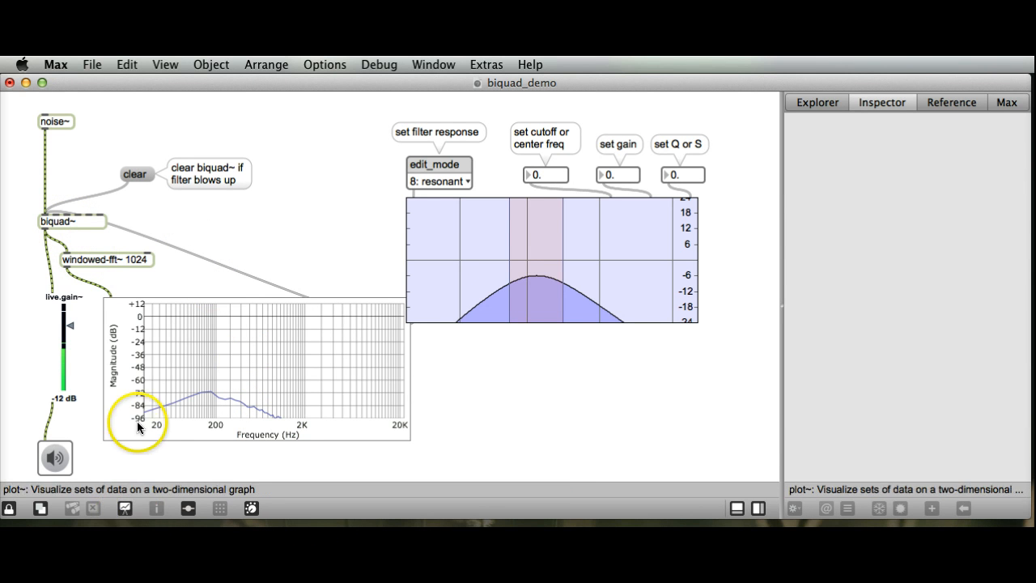
Step: Look at the patch in presentation mode and return to patching mode
left_click(126, 511)
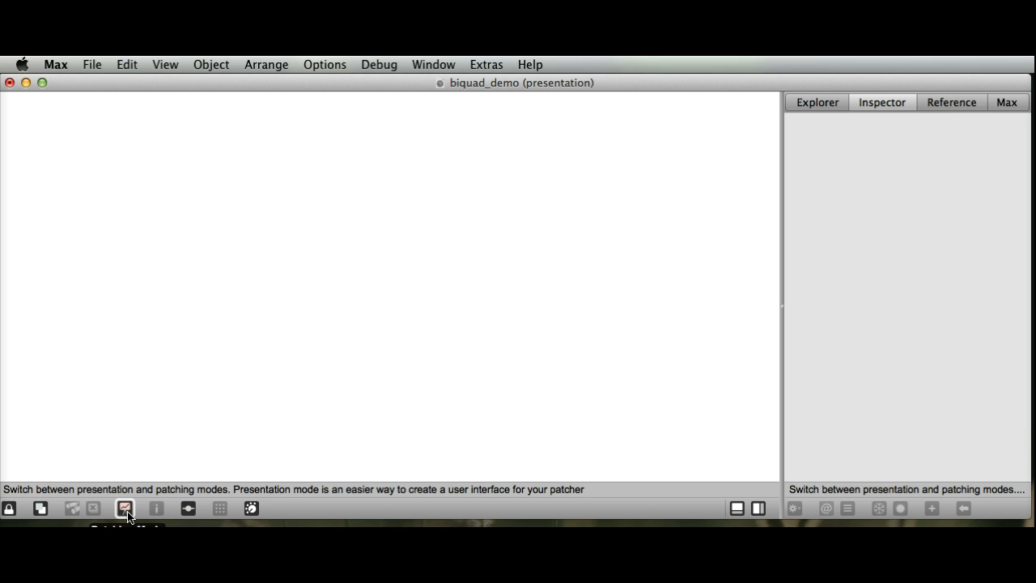
left_click(125, 509)
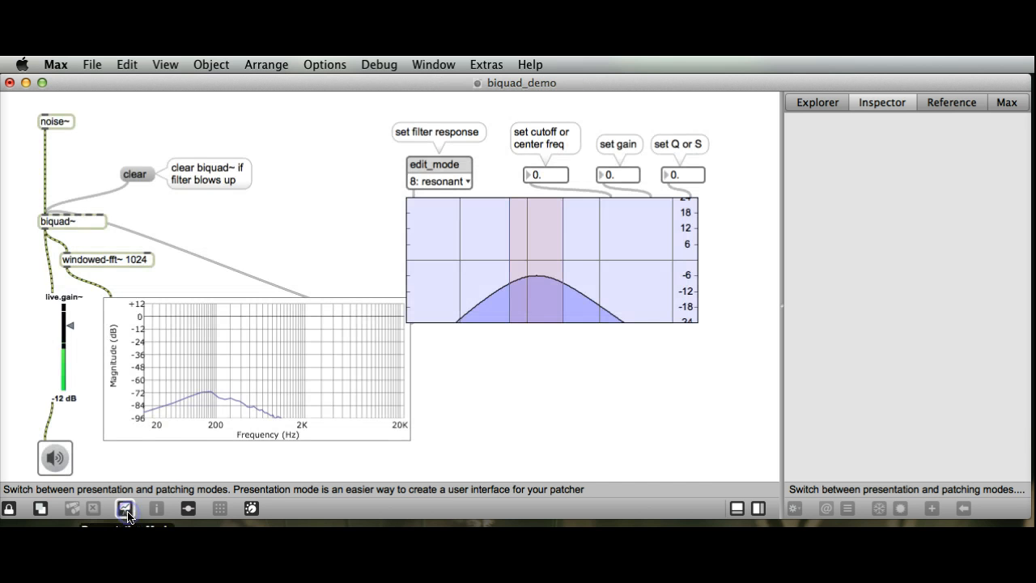
left_click(125, 509)
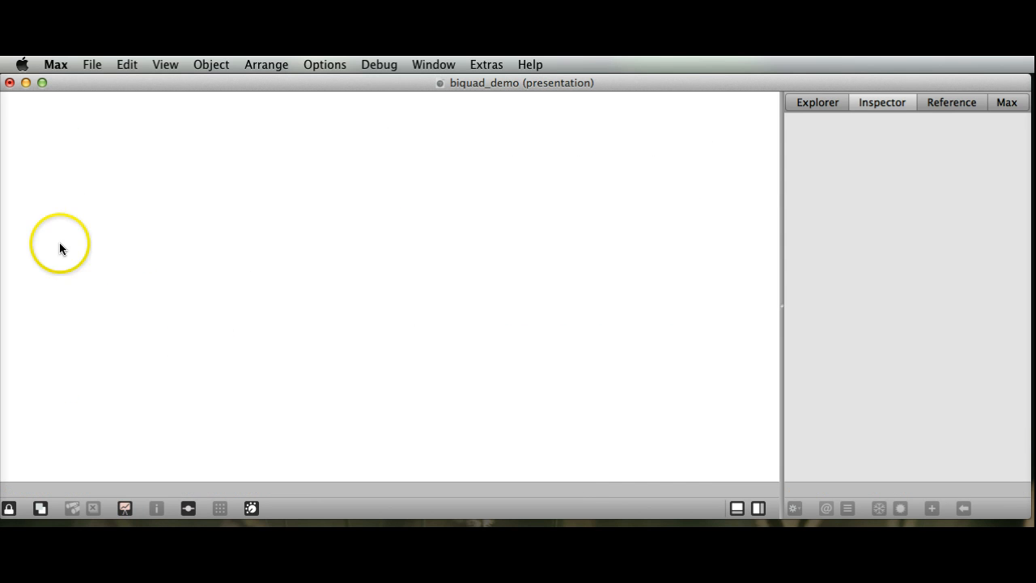
left_click(125, 509)
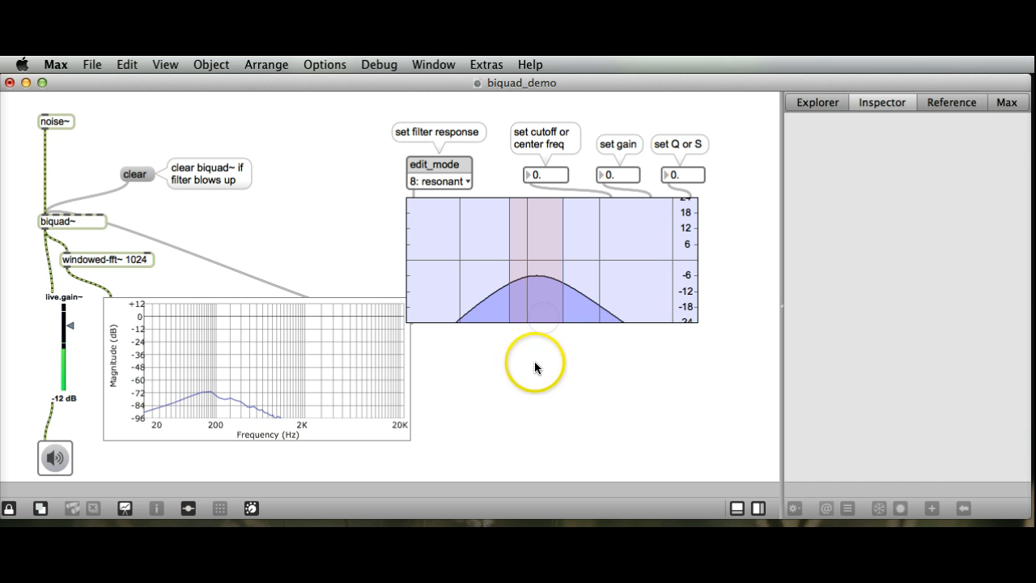
Step: Unlock the patcher and include the filtergraph~ object in the presentation
left_click(9, 509)
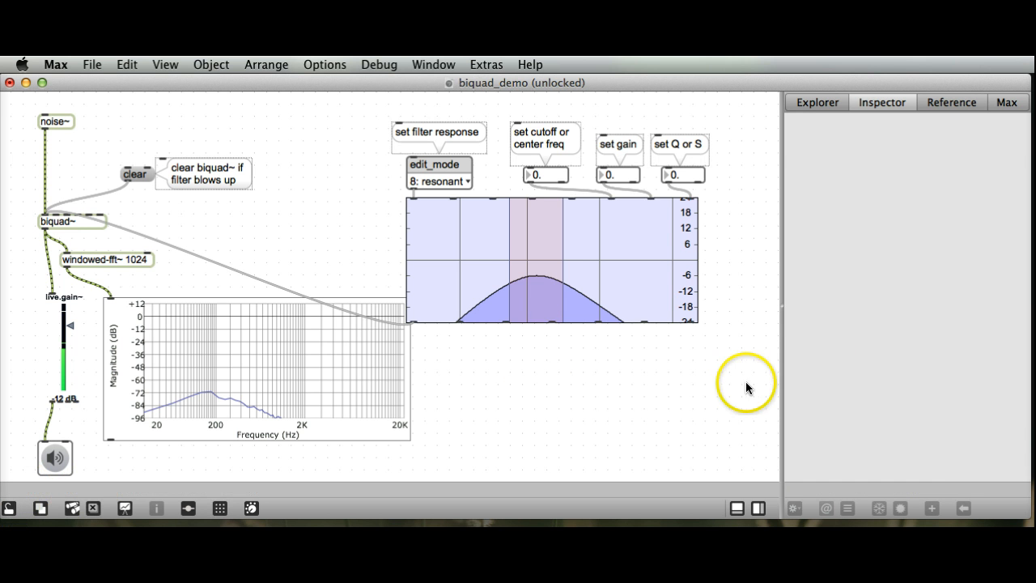
left_click_drag(746, 384, 422, 204)
left_click(492, 227)
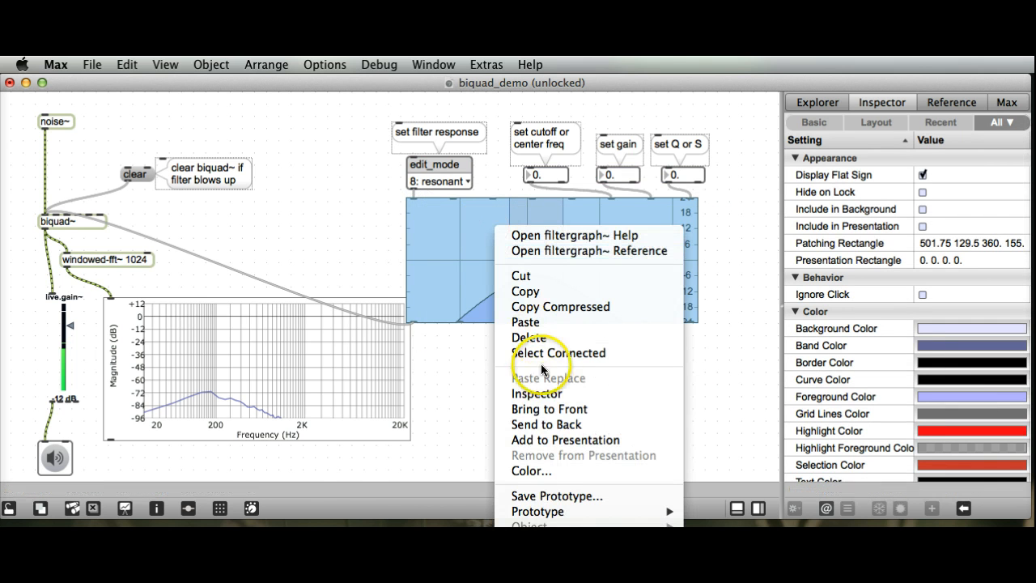
left_click(555, 446)
left_click(525, 458)
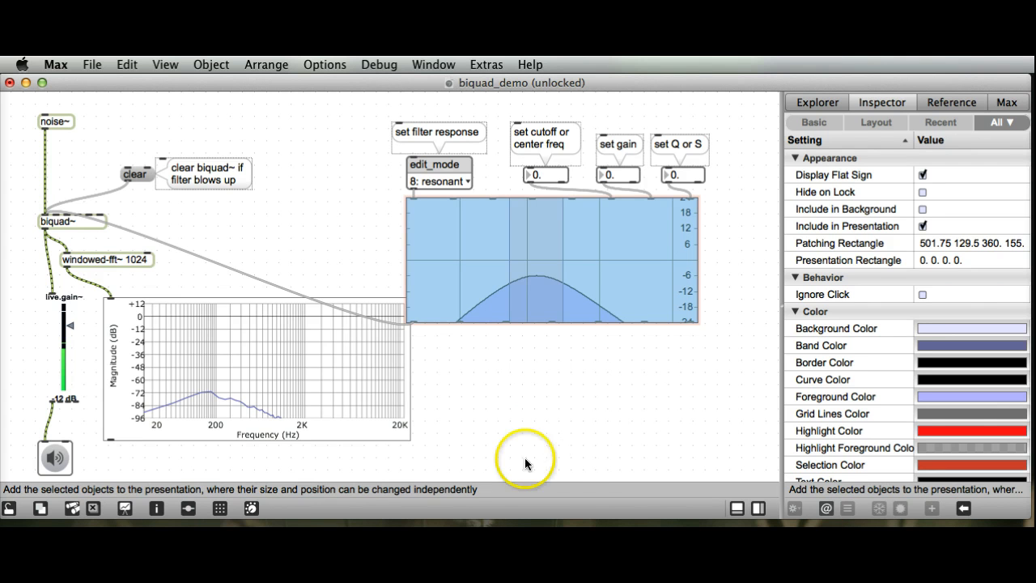
Step: Switch to presentation mode and move the filter graph to the upper-left corner of the canvas, at about 8.75, 7.5
left_click(126, 510)
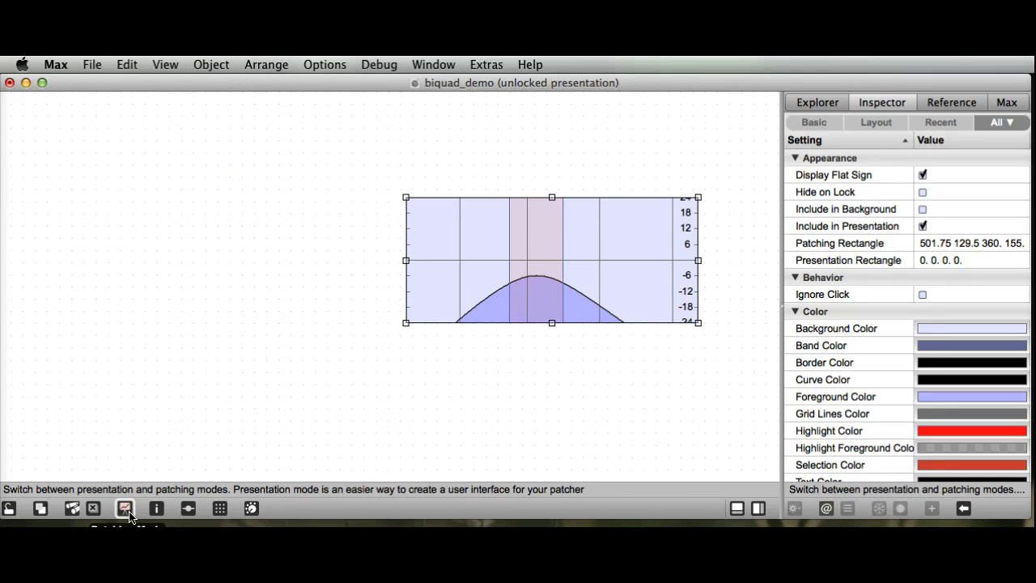
left_click(566, 240)
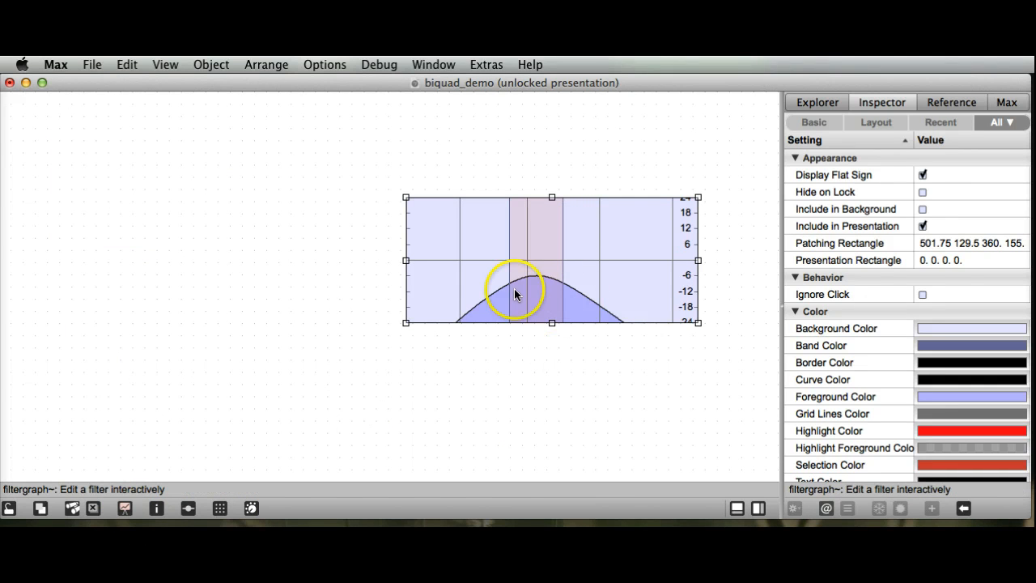
mouse_move(531, 283)
left_mouse_down()
mouse_move(524, 263)
mouse_move(526, 273)
left_mouse_up()
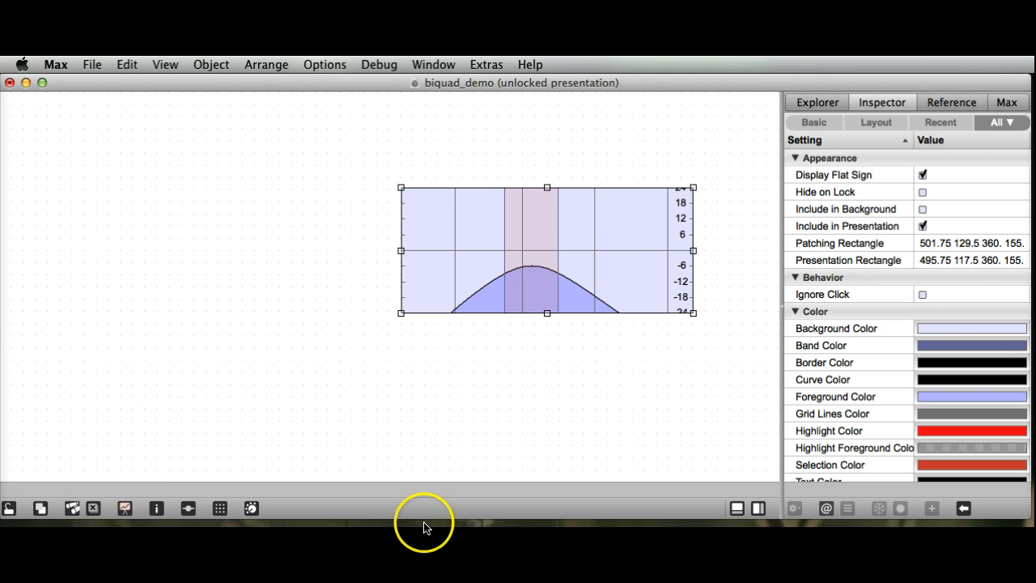
left_click_drag(618, 262, 250, 187)
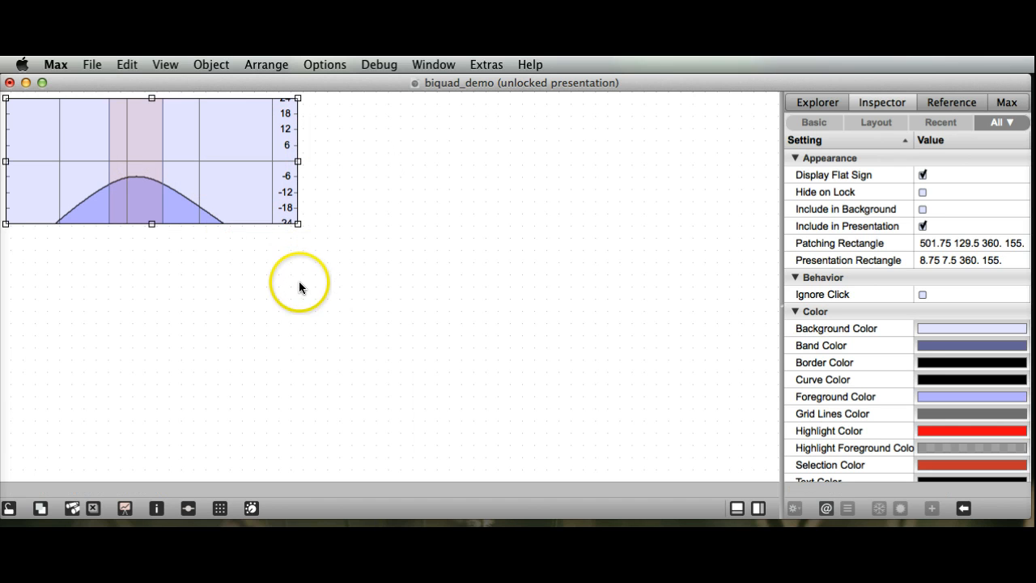
Step: Return to patching mode and include the plot~ spectrum display in the presentation
left_click(125, 508)
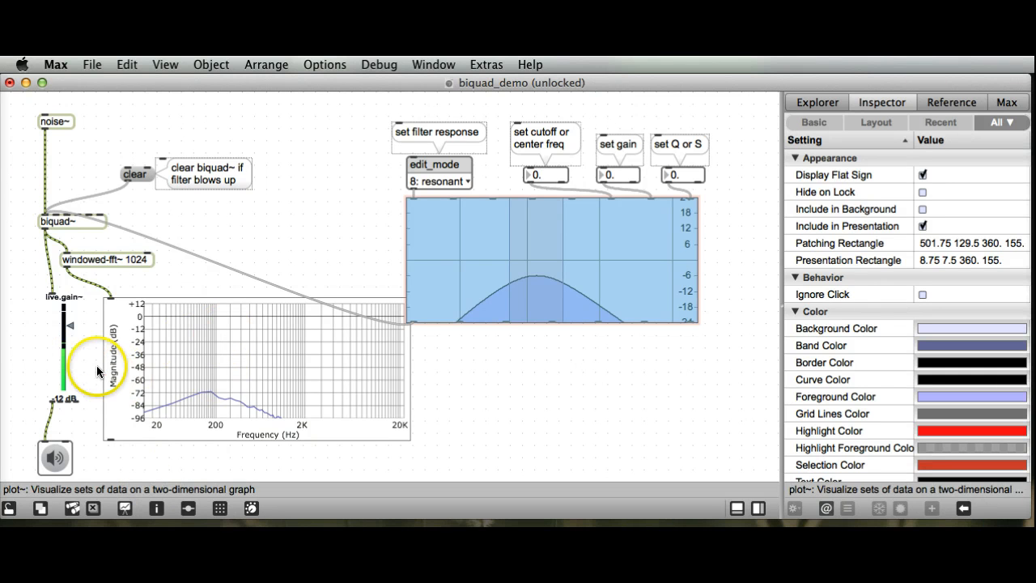
left_click(461, 395)
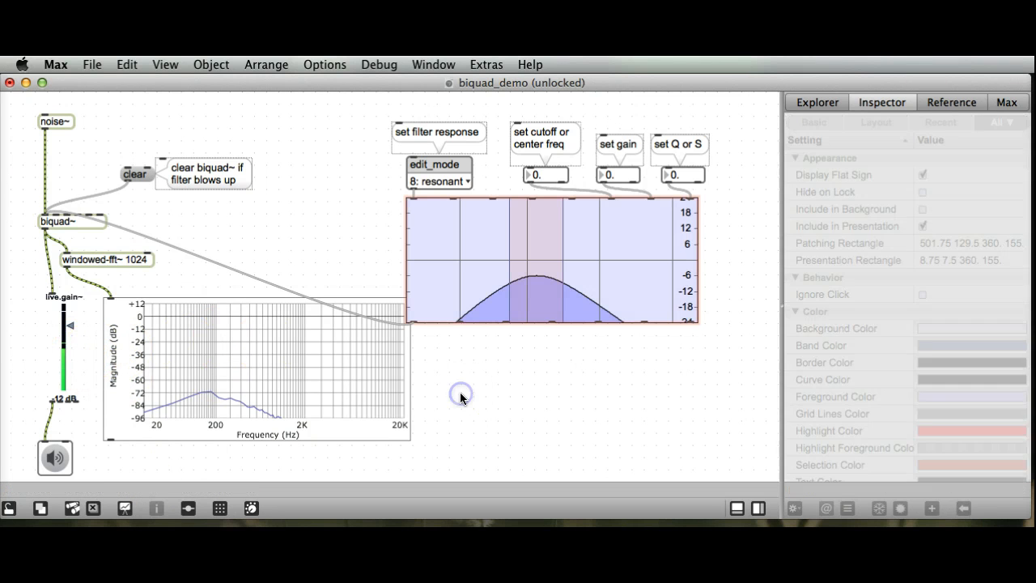
left_click(300, 367)
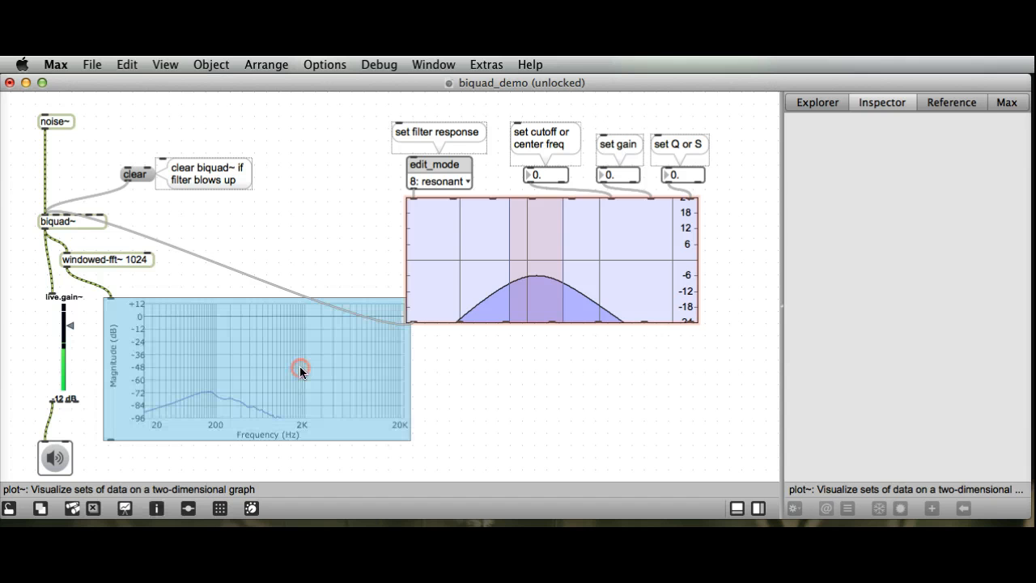
right_click(302, 366)
left_click(365, 579)
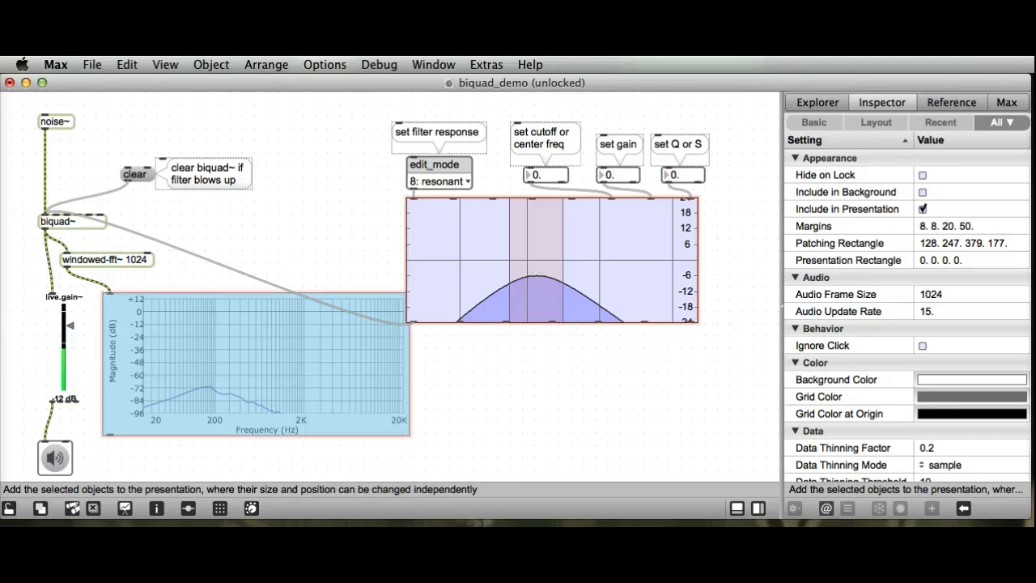
Step: Include the live.gain~ slider and the ezdac~ audio button in the presentation
left_click(93, 371)
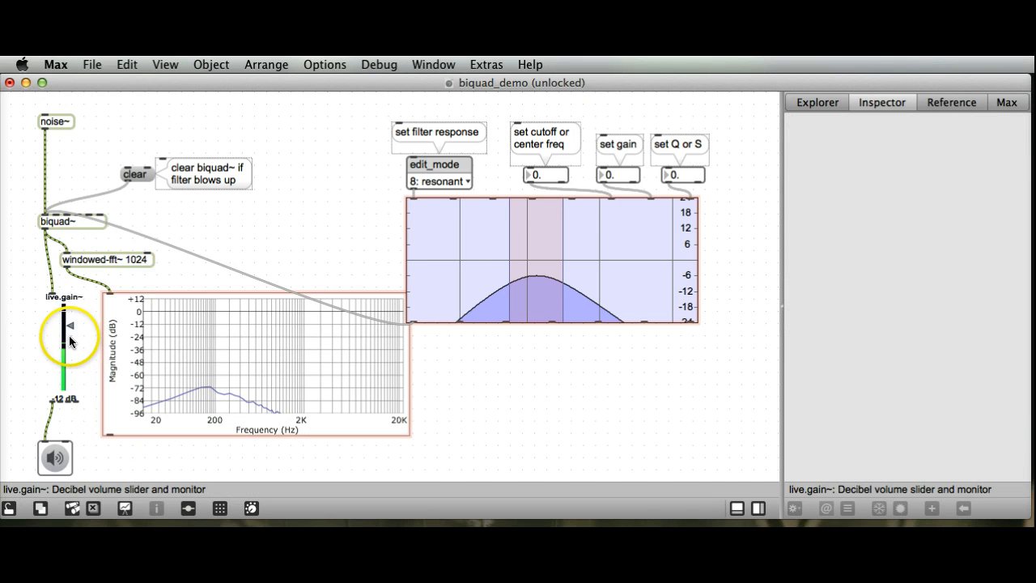
left_click(70, 340)
right_click(69, 340)
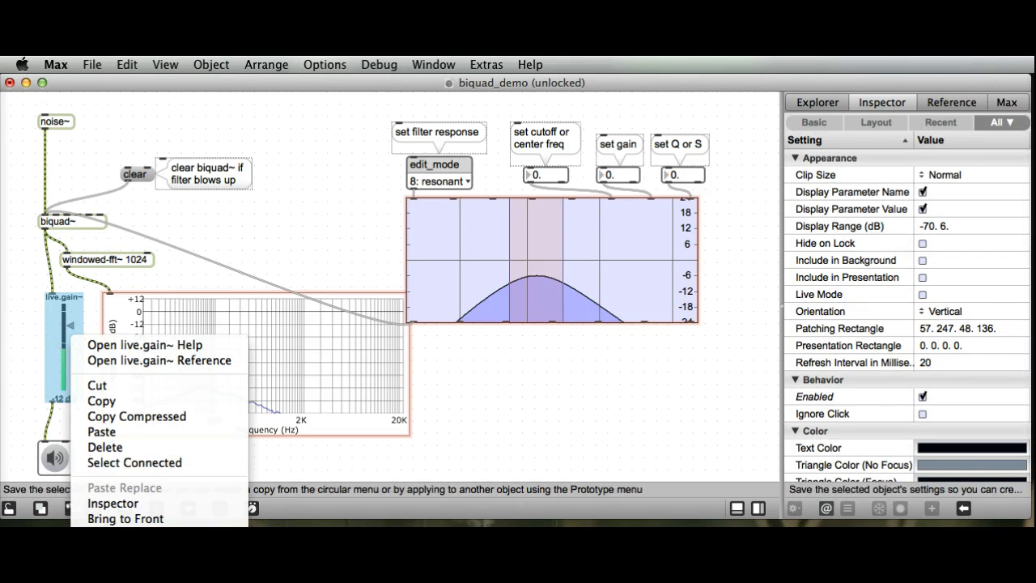
left_click(48, 459)
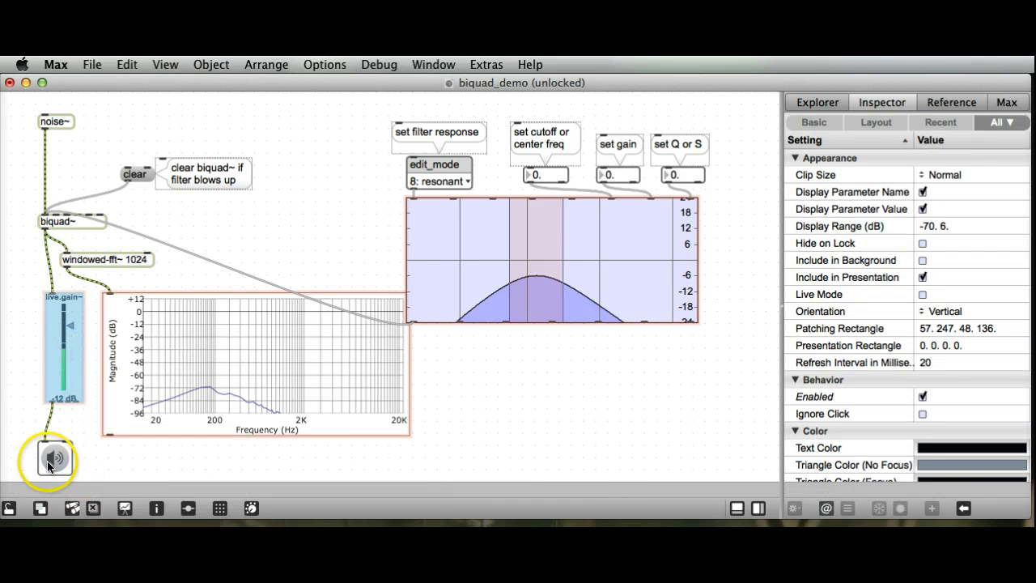
right_click(59, 457)
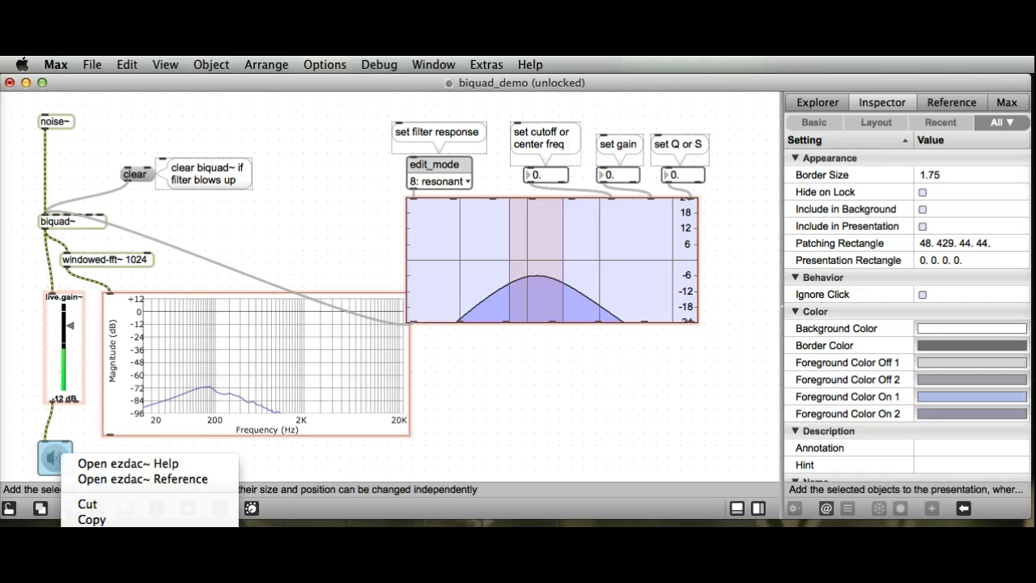
left_click(130, 577)
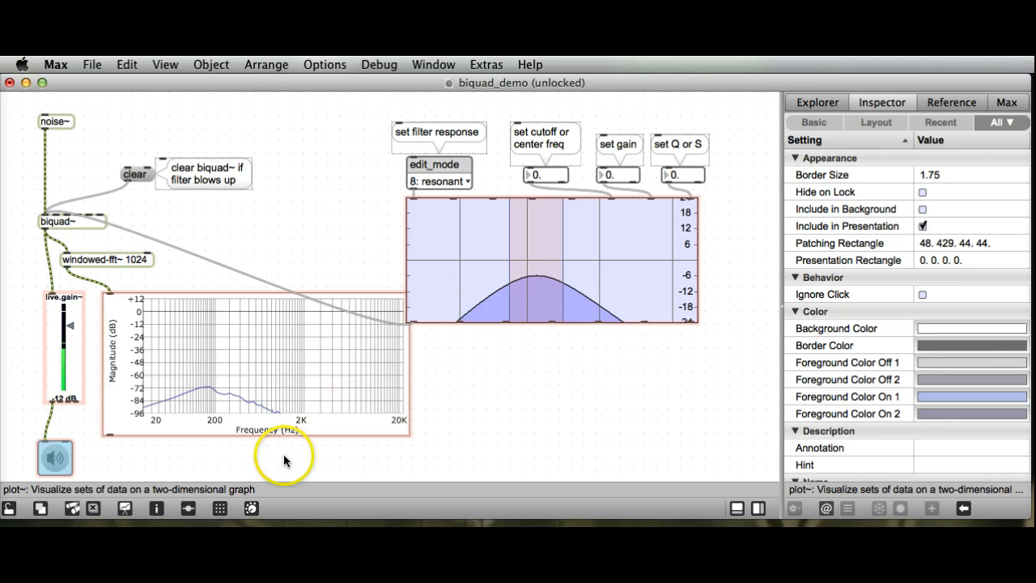
Step: In presentation mode, nudge the filter graph sideways and place the spectrum plot beside it at 422, 6.5, resized to about 319 by 155
left_click(124, 508)
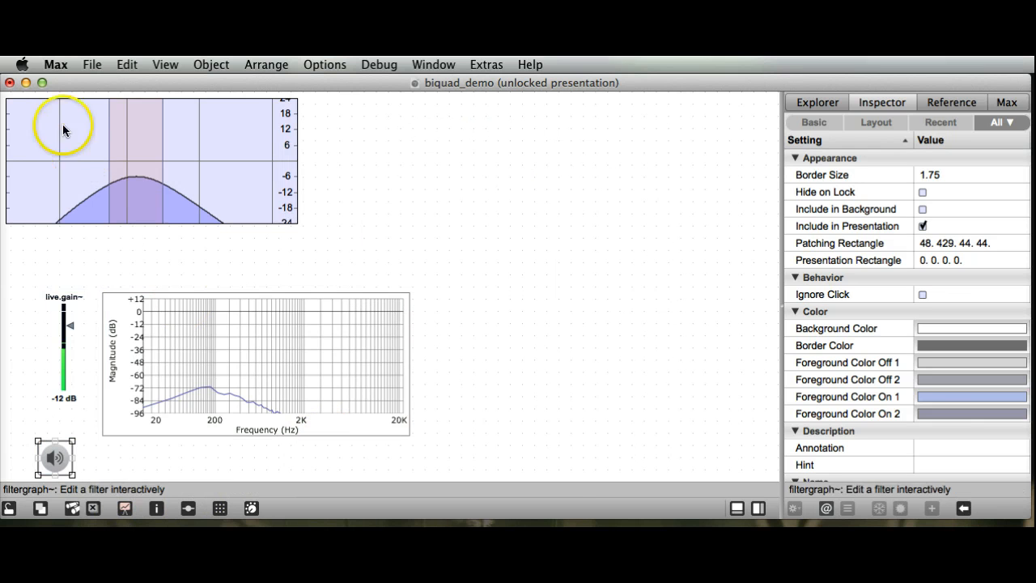
left_click_drag(87, 154, 105, 154)
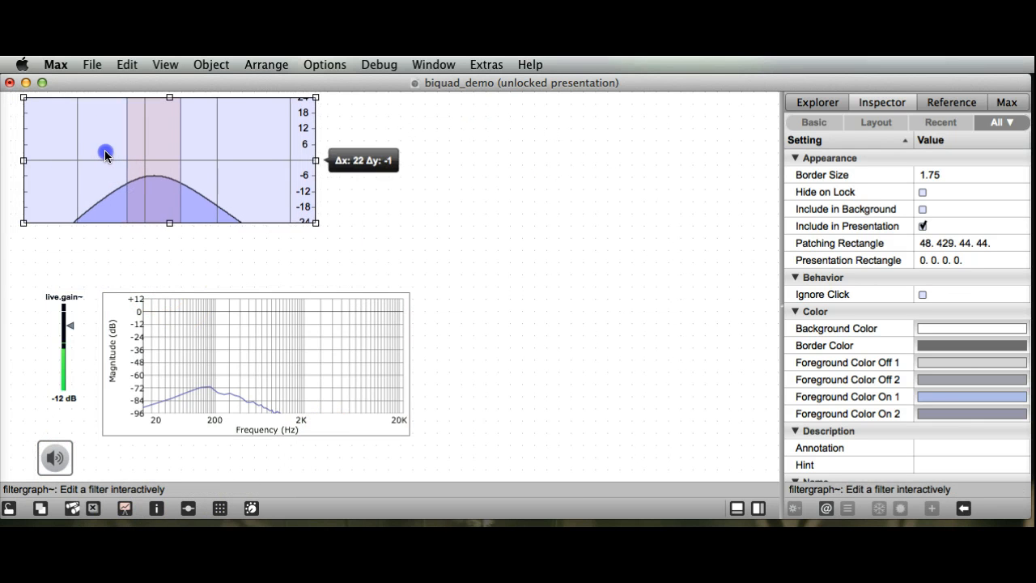
left_click_drag(210, 392, 450, 200)
left_click_drag(649, 239, 596, 220)
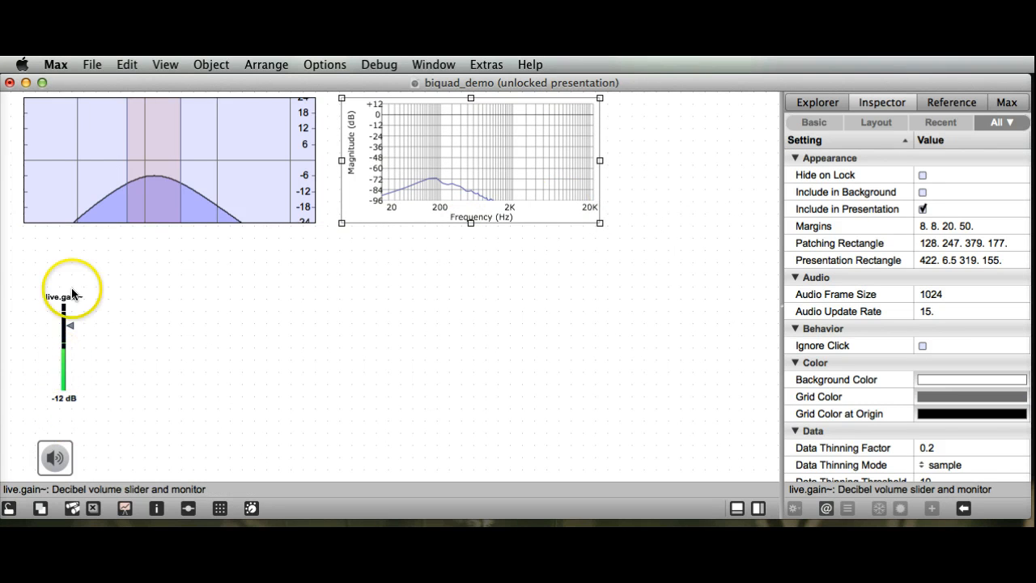
Step: Shift the filter graph toward the spectrum plot and fit the live.gain~ slider on its left side, resized to about 37 by 134
left_click_drag(102, 156, 123, 156)
left_click_drag(68, 354, 20, 167)
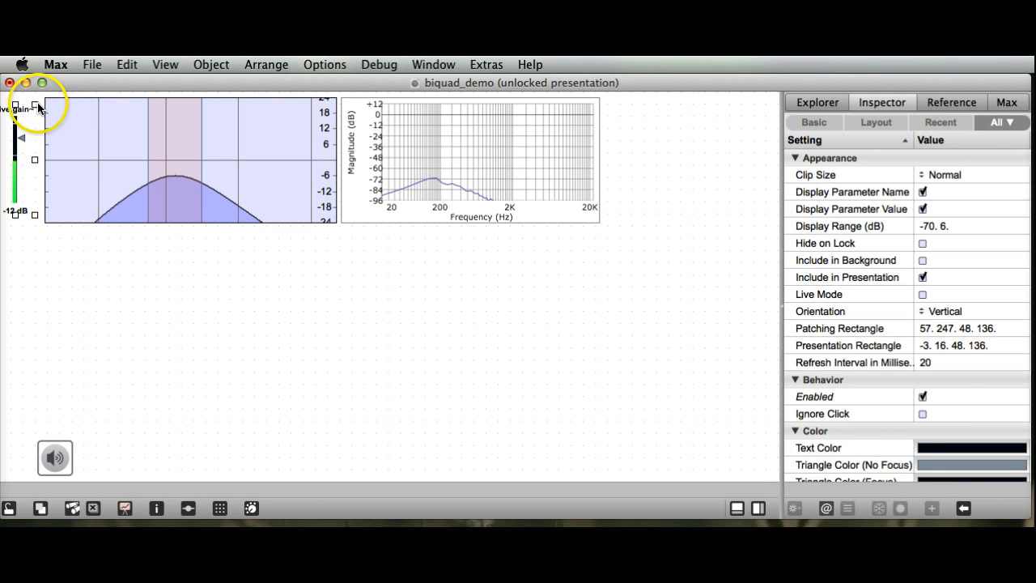
left_click_drag(37, 106, 26, 108)
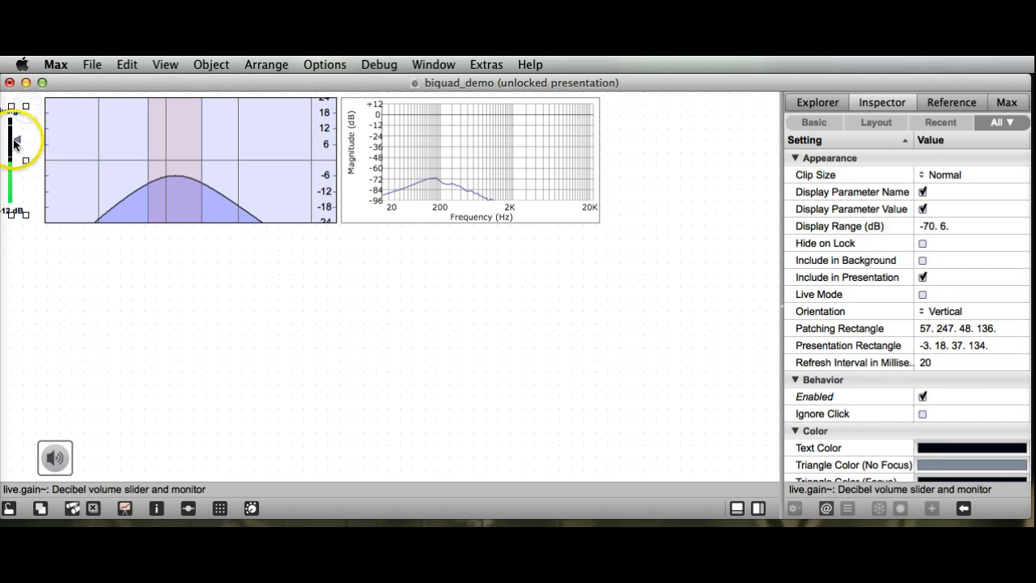
mouse_move(15, 144)
left_mouse_down()
mouse_move(33, 143)
mouse_move(25, 140)
left_mouse_up()
left_click(56, 278)
Step: Place the ezdac~ button to the right of the spectrum plot at 748, 6.5, and lock the patcher
left_click(55, 457)
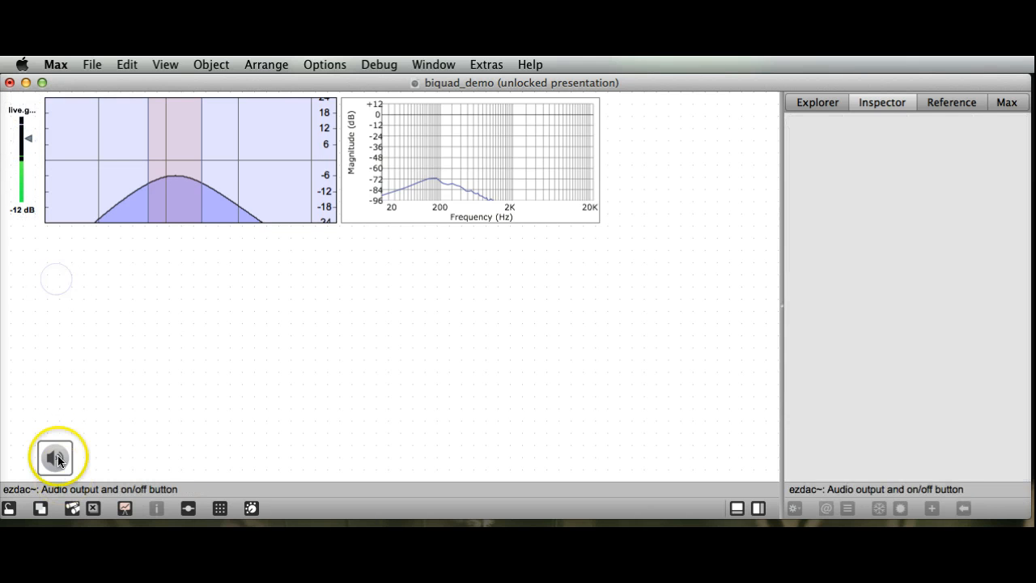
left_click_drag(55, 458, 624, 116)
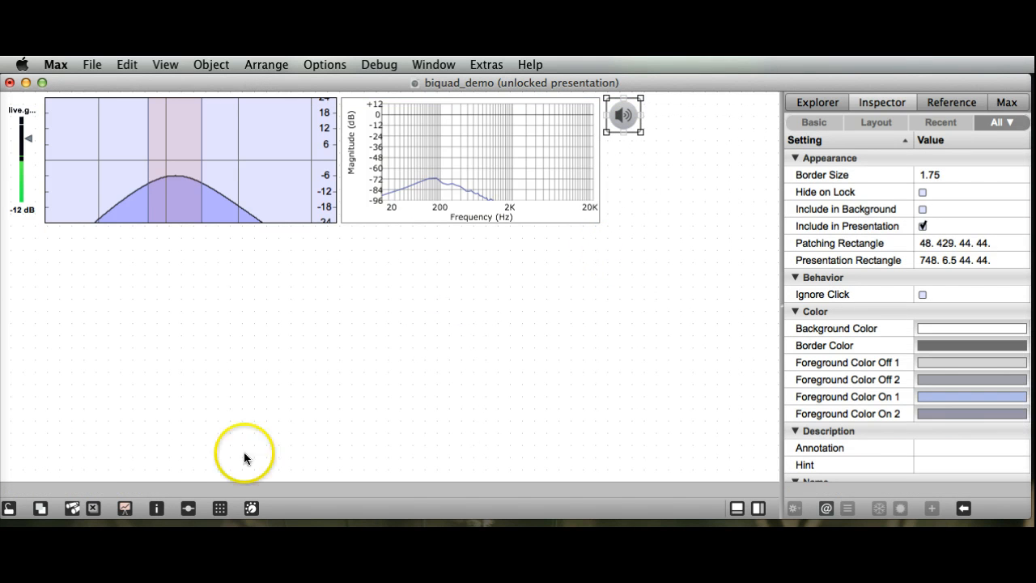
left_click(13, 508)
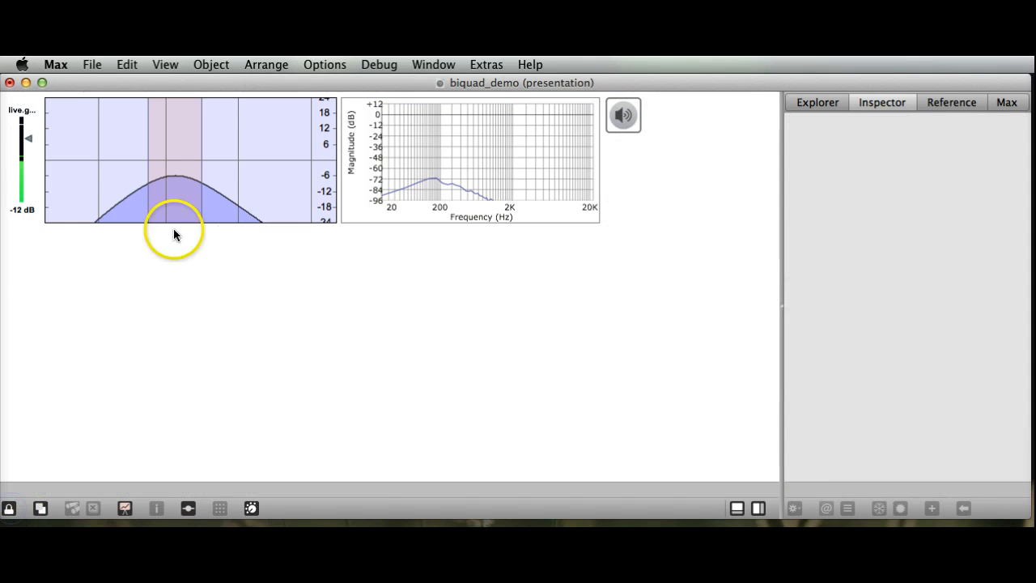
Step: Test the interface with audio on, raising the gain to -7.4 dB and shifting the filter's center frequency, and turn audio off
left_click(632, 116)
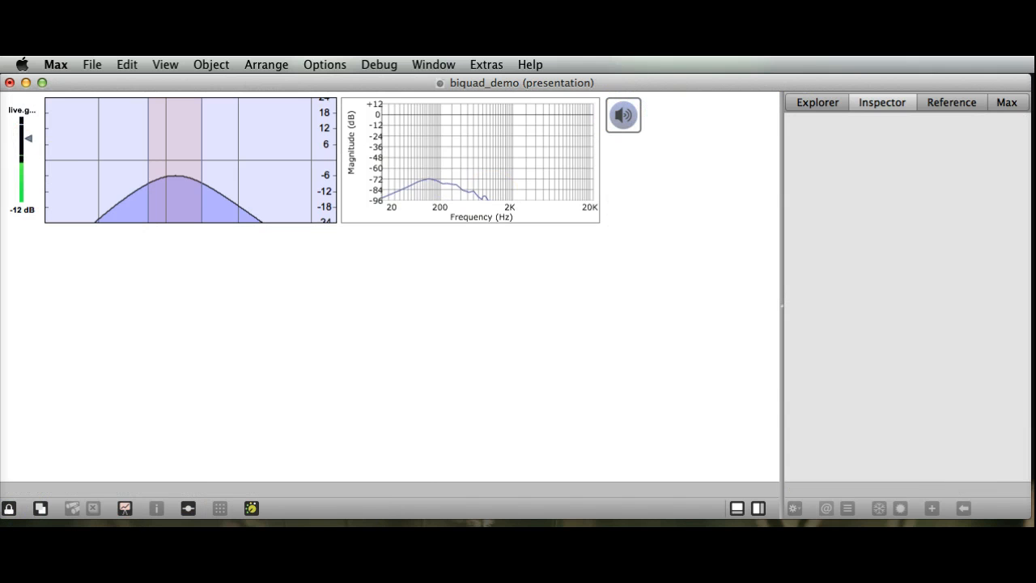
left_click_drag(28, 138, 26, 132)
left_click_drag(175, 180, 180, 160)
left_click(173, 214)
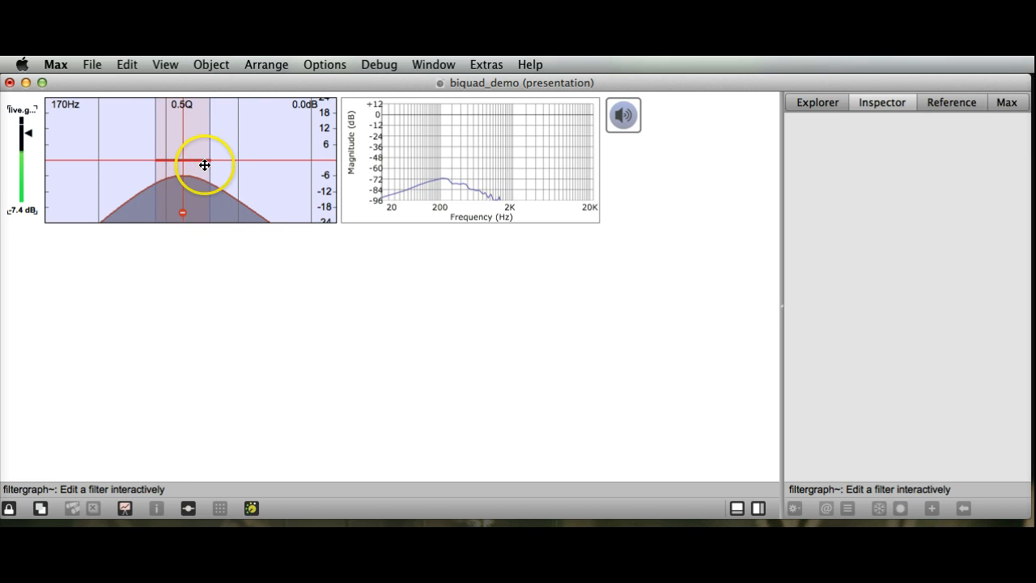
mouse_move(207, 153)
left_mouse_down()
mouse_move(180, 153)
mouse_move(202, 153)
left_mouse_up()
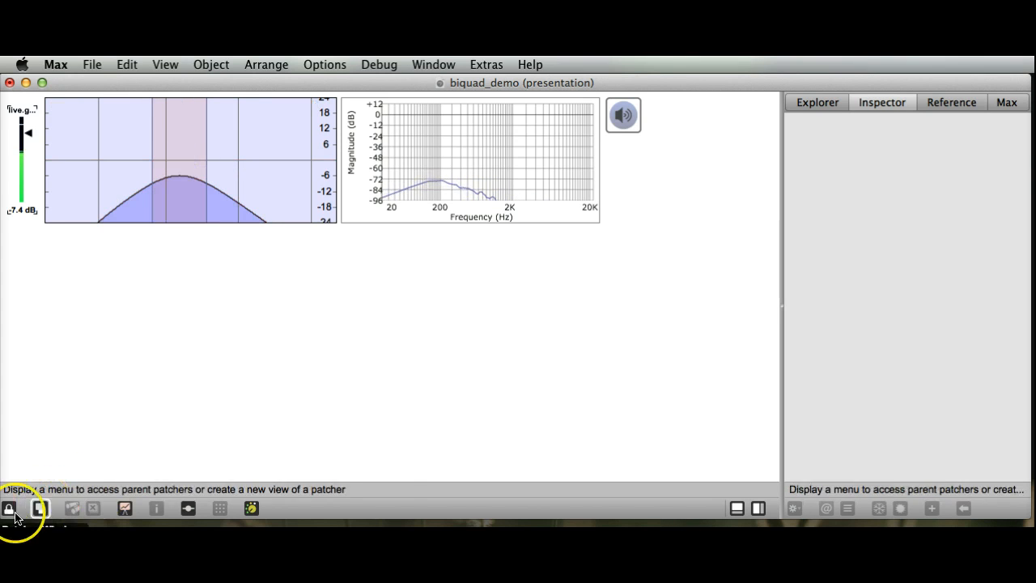
left_click(625, 119)
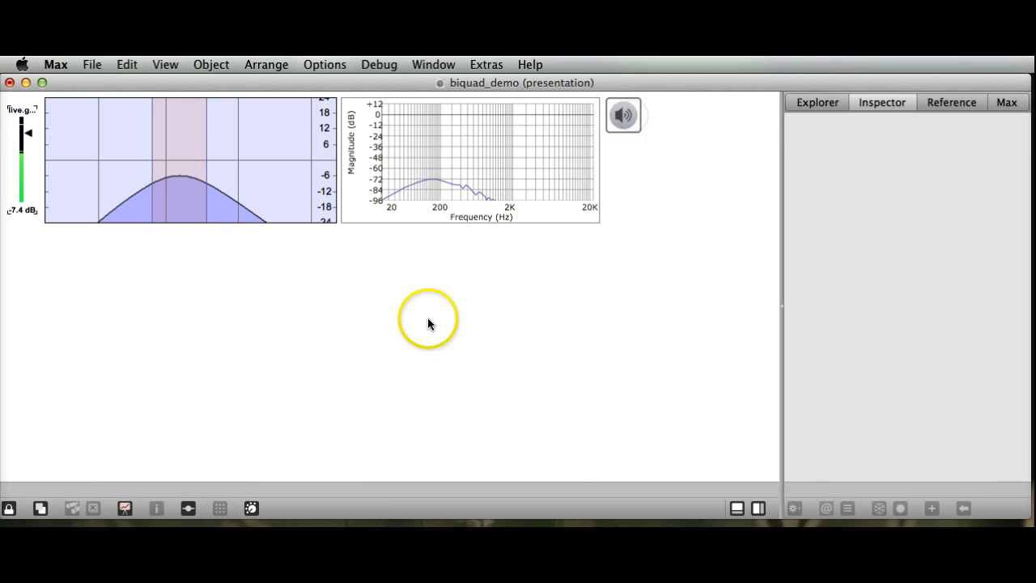
Step: Unlock the patcher, look at the patching view, and return to presentation mode
left_click(16, 505)
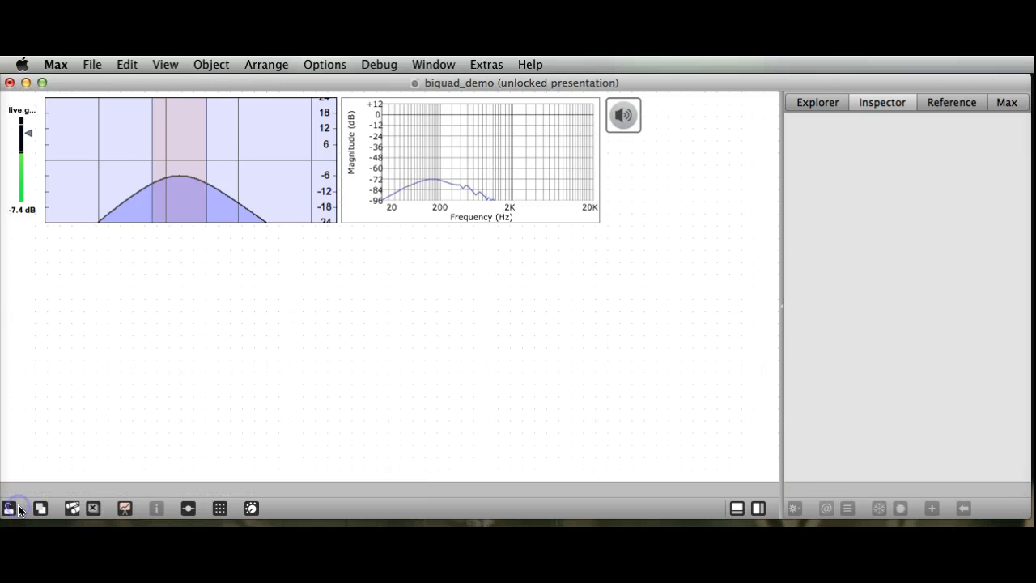
left_click(127, 508)
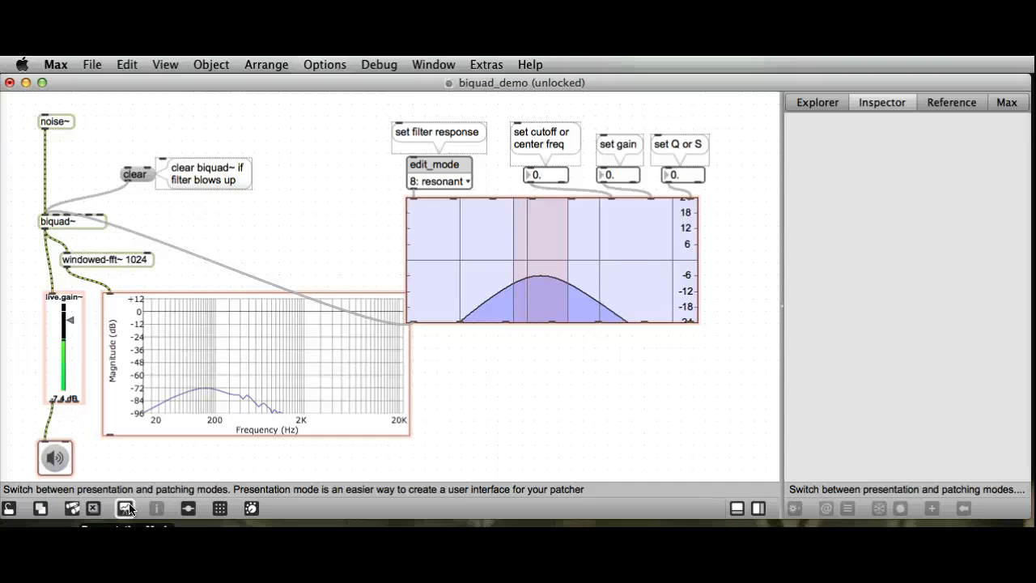
left_click(127, 508)
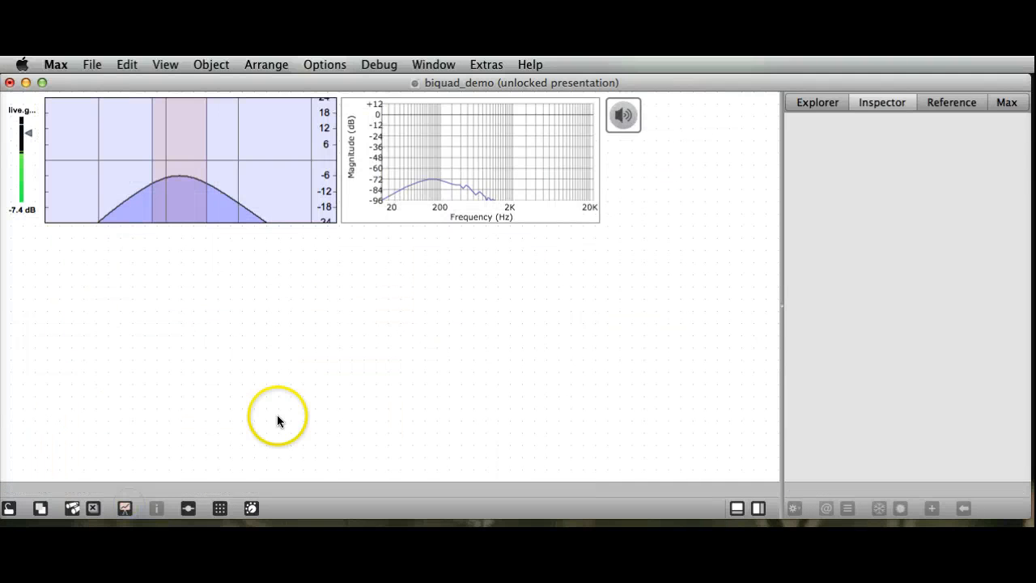
Step: Add a live.dial from the Explorer's live objects to the presentation, just below the ezdac~ button
left_click(845, 102)
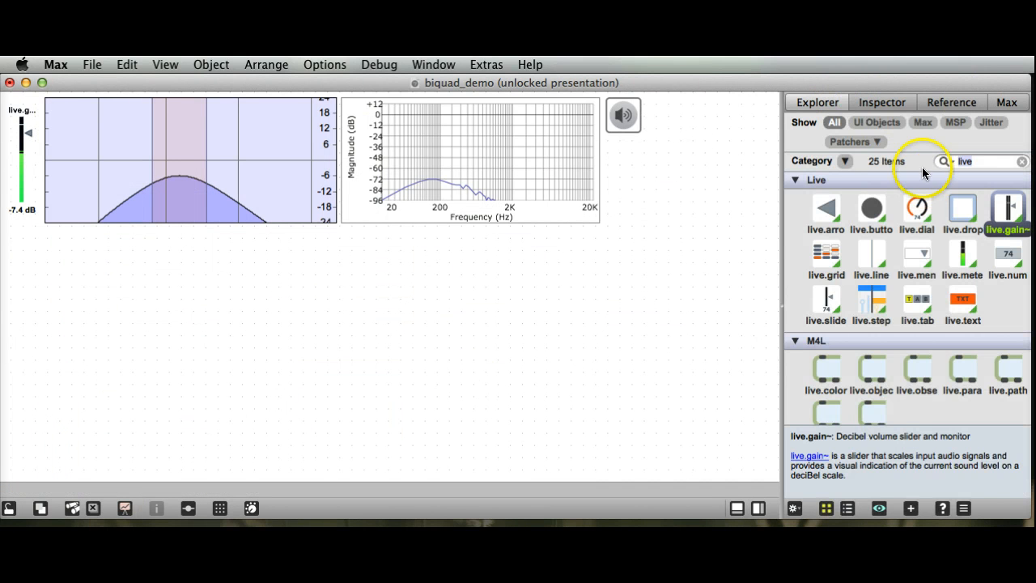
left_click(1000, 159)
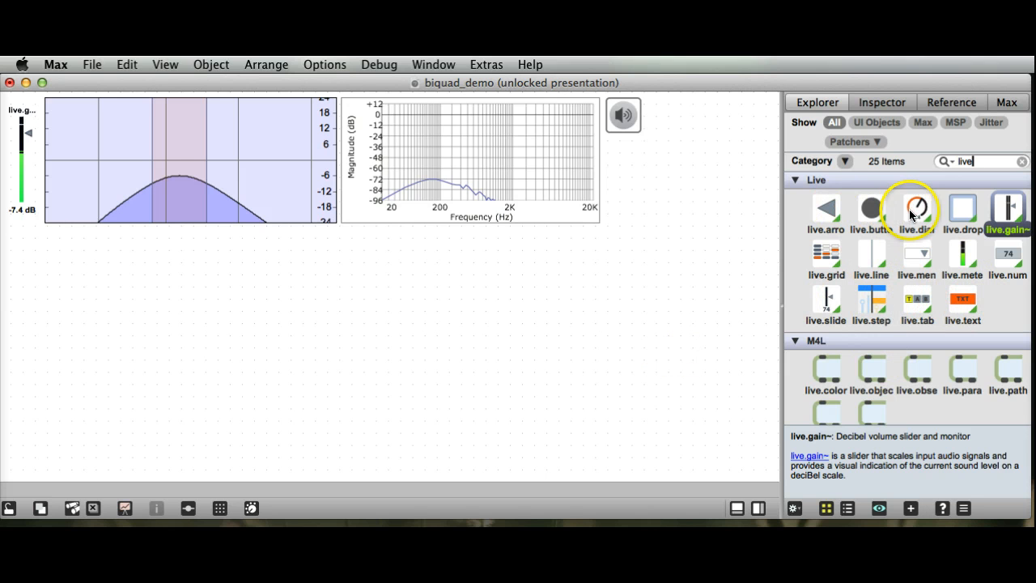
left_click_drag(916, 211, 609, 150)
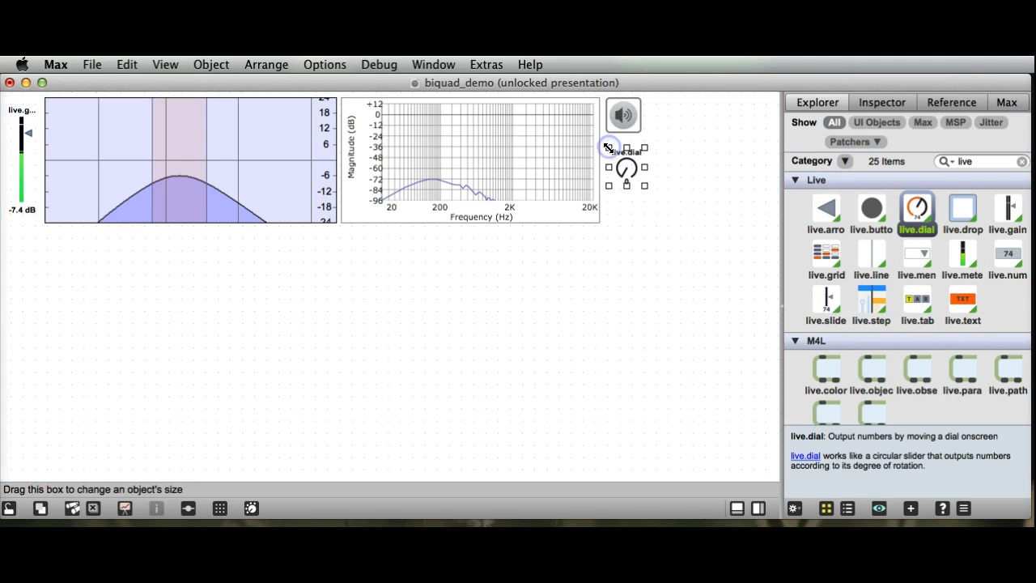
left_click(621, 248)
left_click(158, 461)
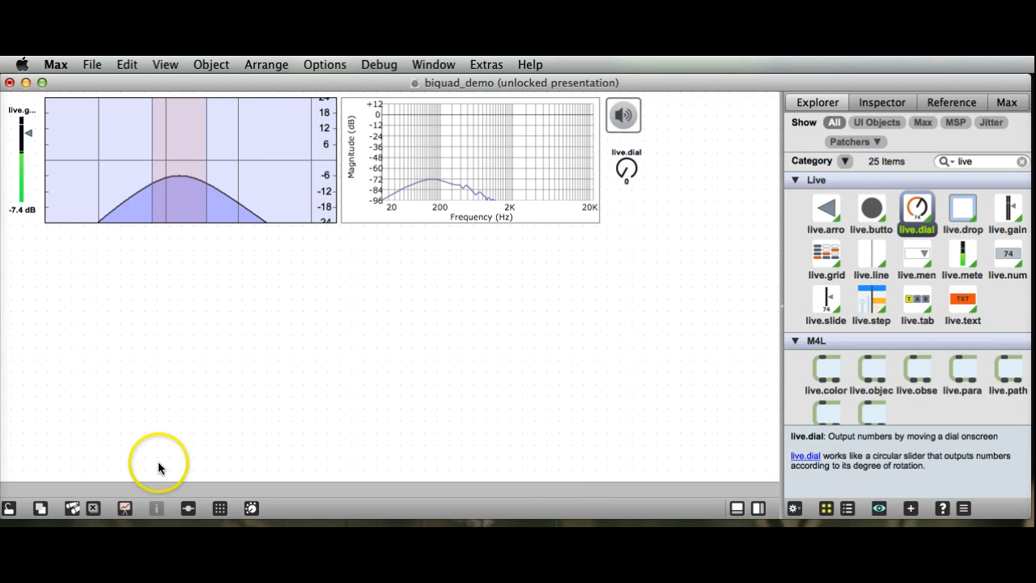
Step: Compare the live.dial in the patching and presentation views, and remove it
left_click(123, 509)
left_click(123, 510)
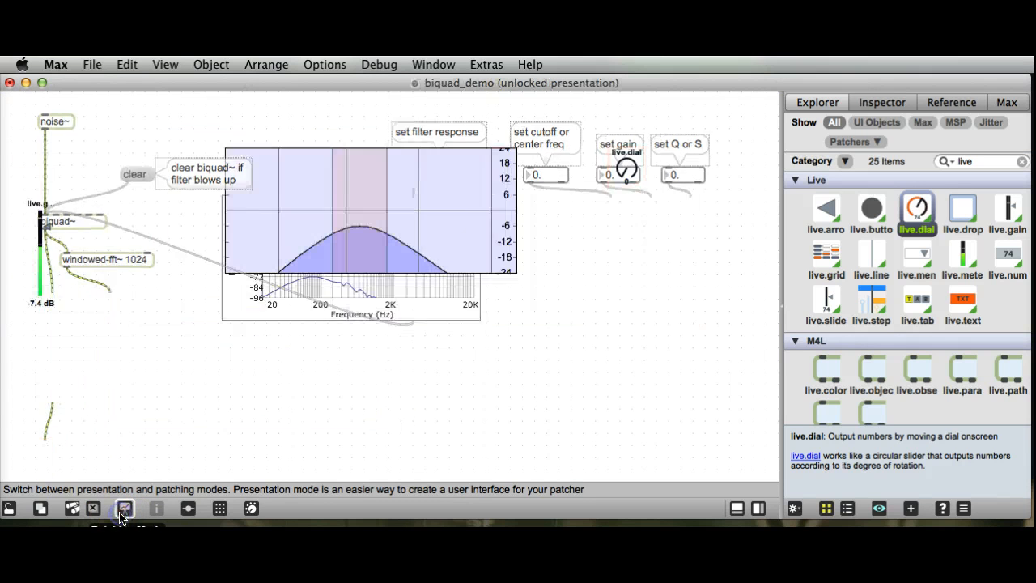
left_click(613, 176)
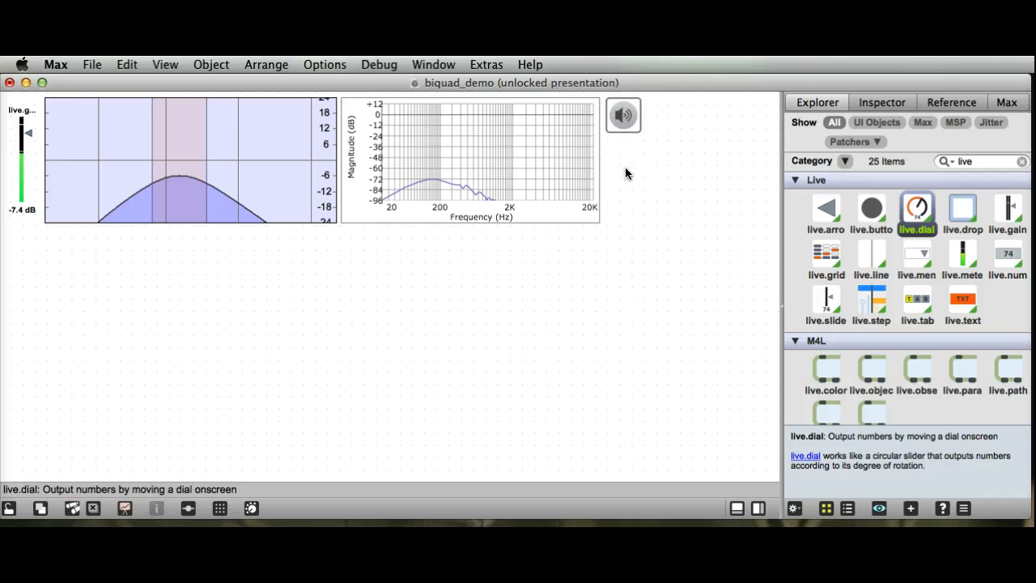
Step: Search the Explorer for panel and place a panel object below the filter graph at 330, 190
left_click(974, 161)
left_click(976, 161)
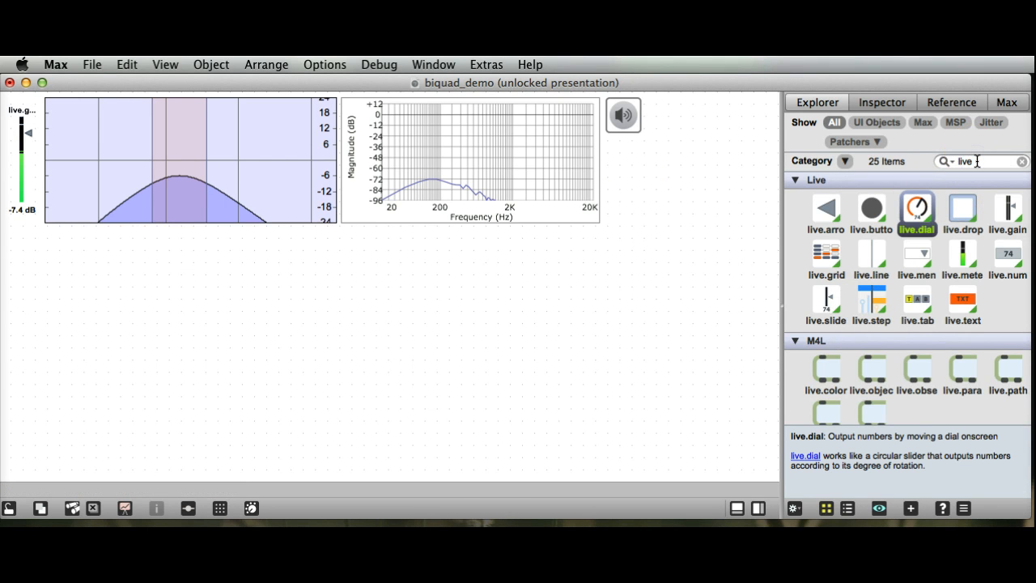
key("BackSpace")
key("BackSpace")
key("BackSpace")
key("BackSpace")
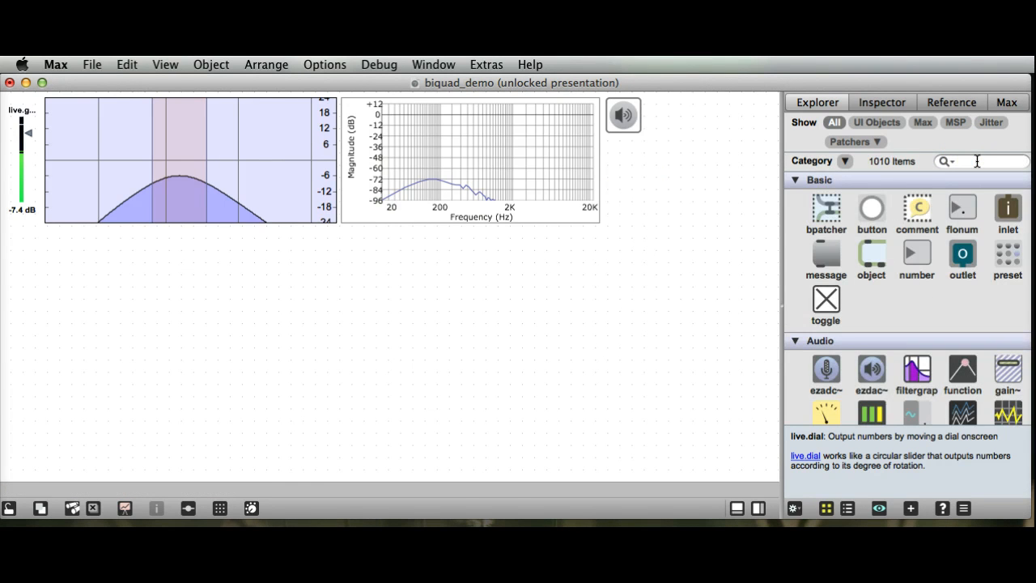
type("panel")
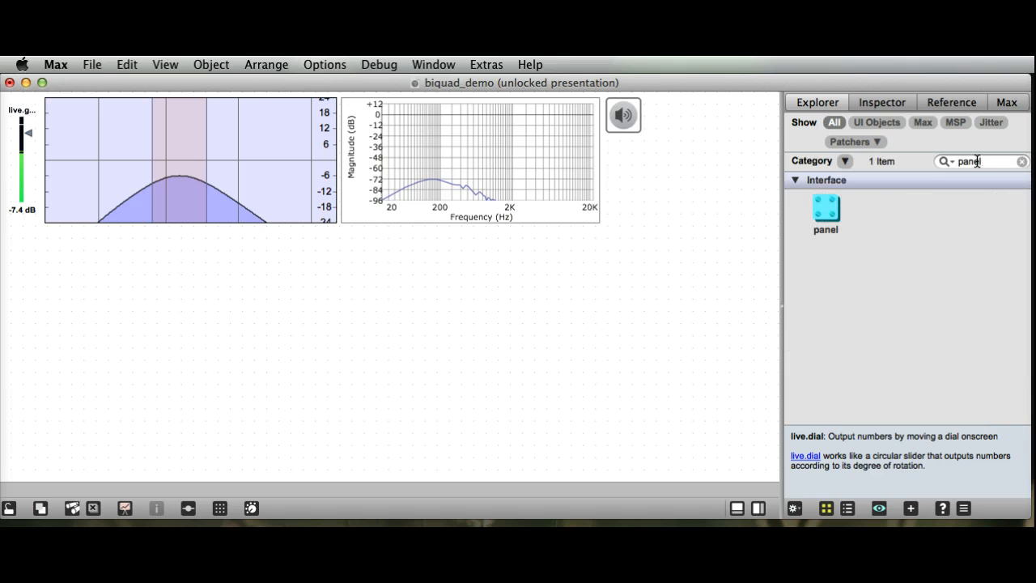
left_click(816, 213)
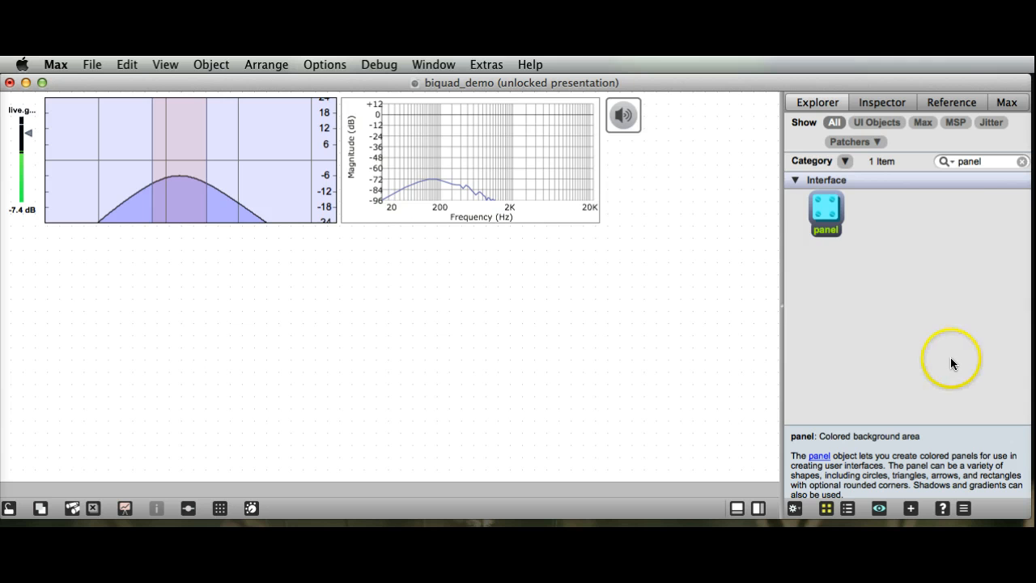
left_click_drag(828, 218, 350, 266)
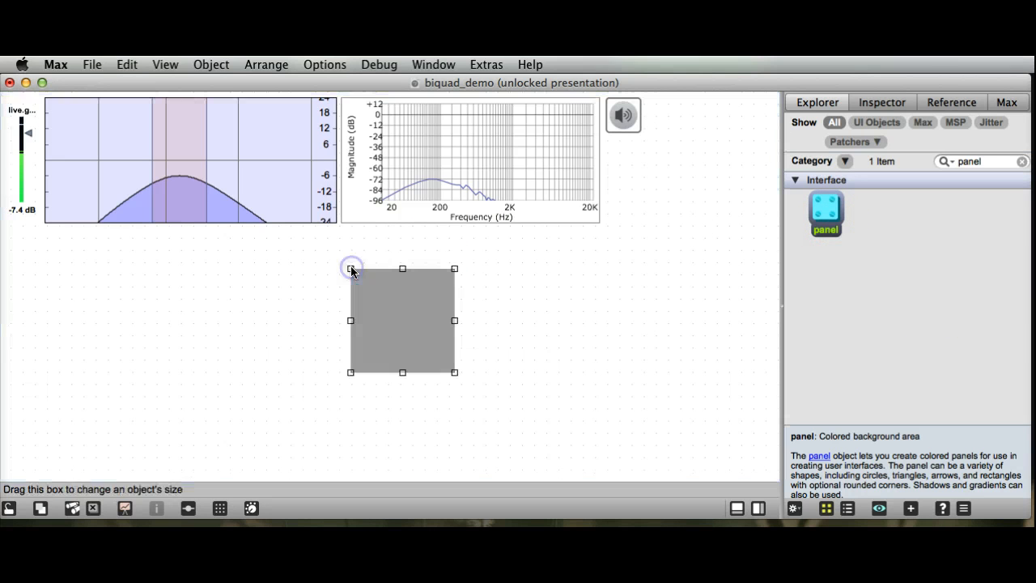
left_click(413, 349)
left_click_drag(413, 348, 329, 322)
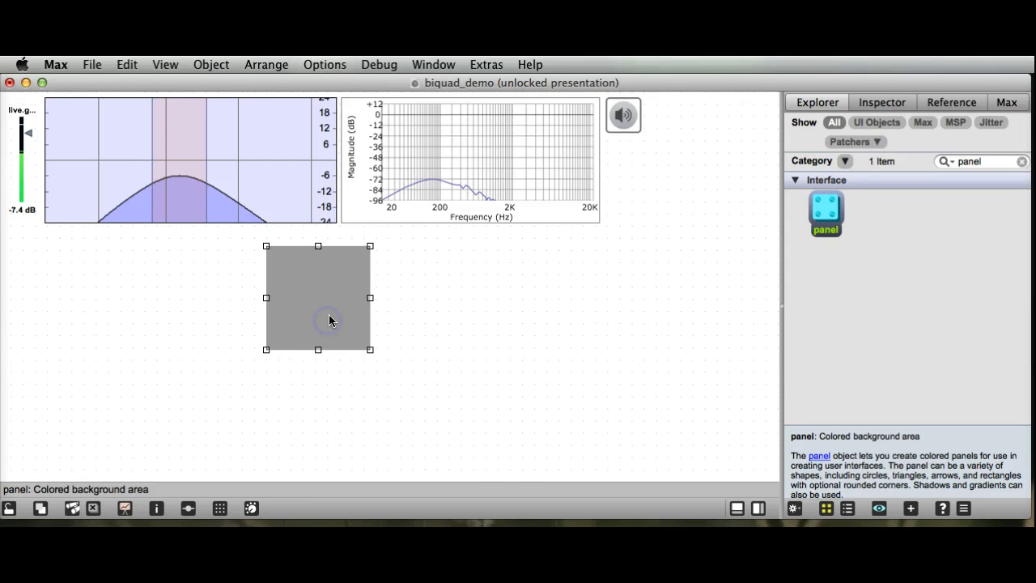
Step: Change the panel's Interior Color to a dark blue-violet in its Inspector
right_click(328, 305)
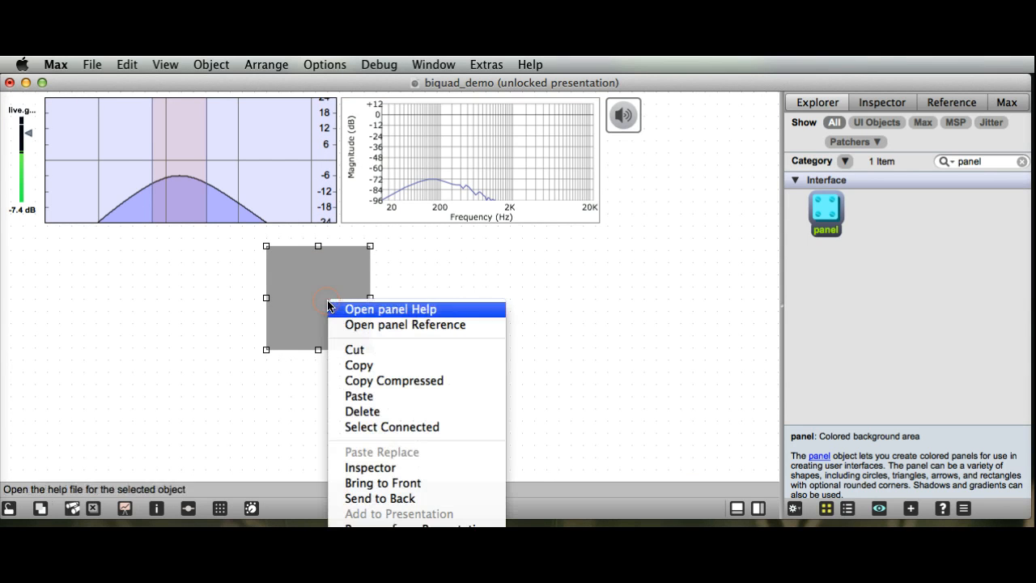
left_click(394, 469)
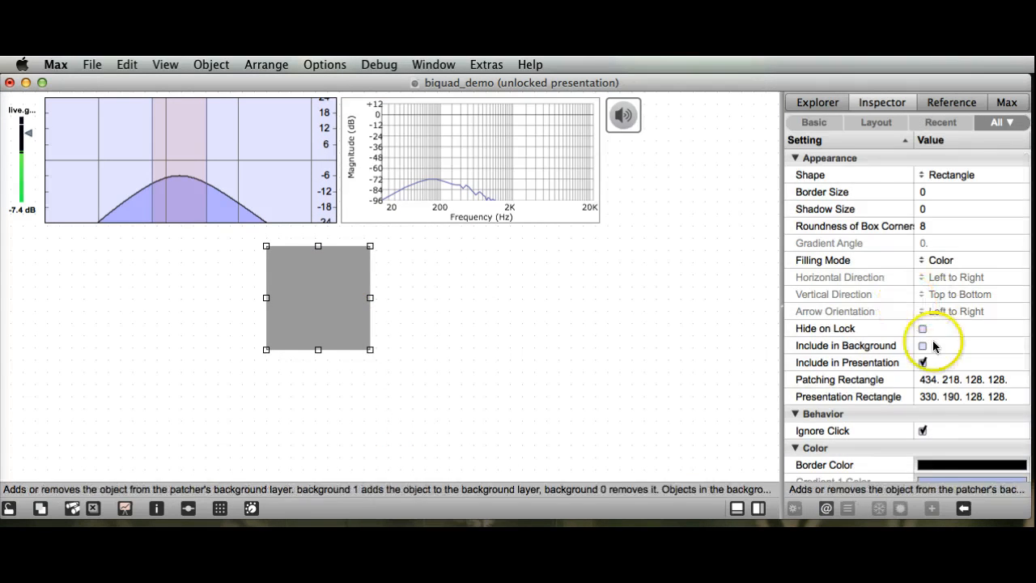
scroll(927, 347, "down", 5)
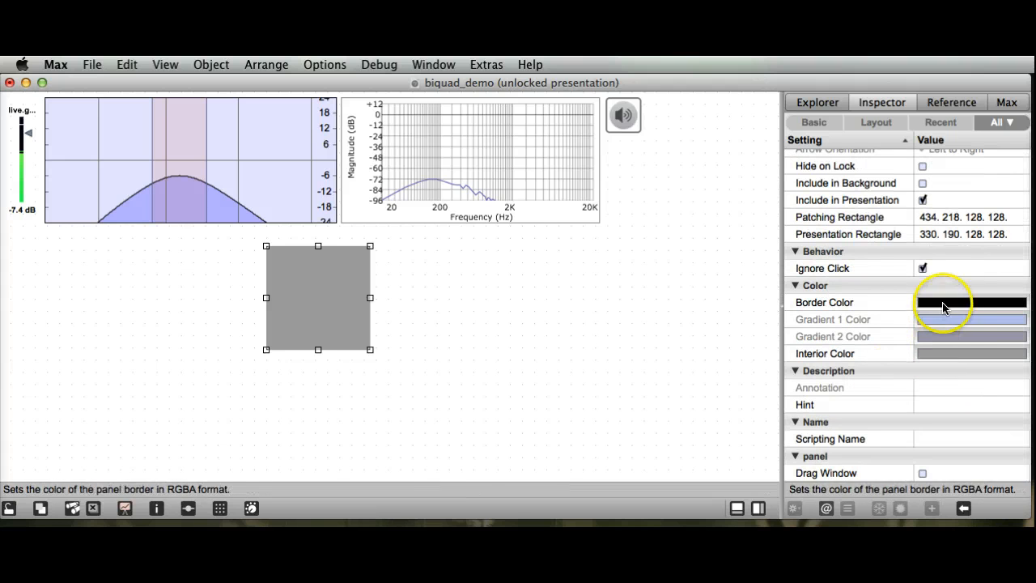
left_click(936, 353)
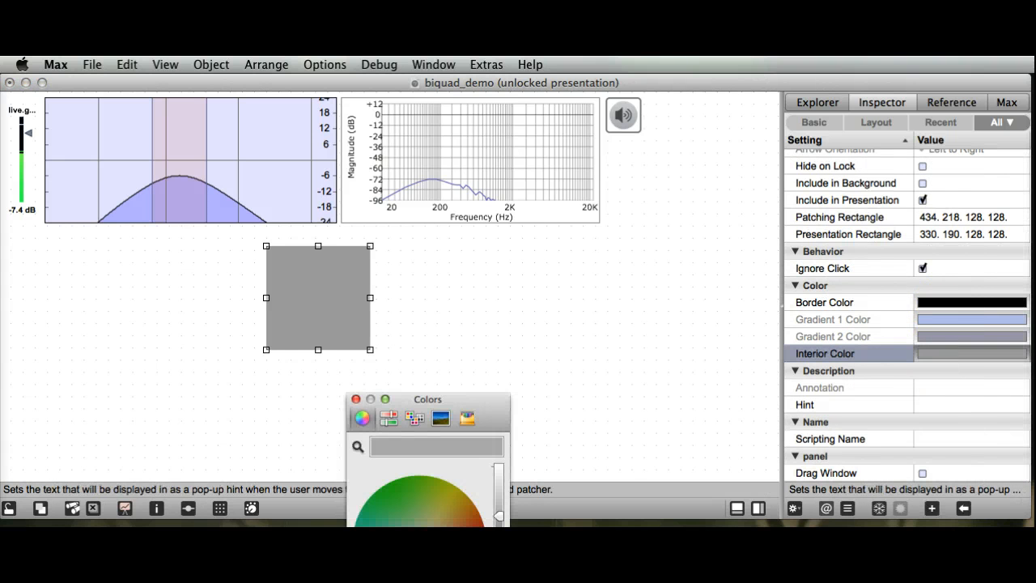
left_click(438, 523)
mouse_move(438, 522)
left_mouse_down()
mouse_move(423, 493)
mouse_move(388, 507)
mouse_move(442, 513)
mouse_move(425, 526)
left_mouse_up()
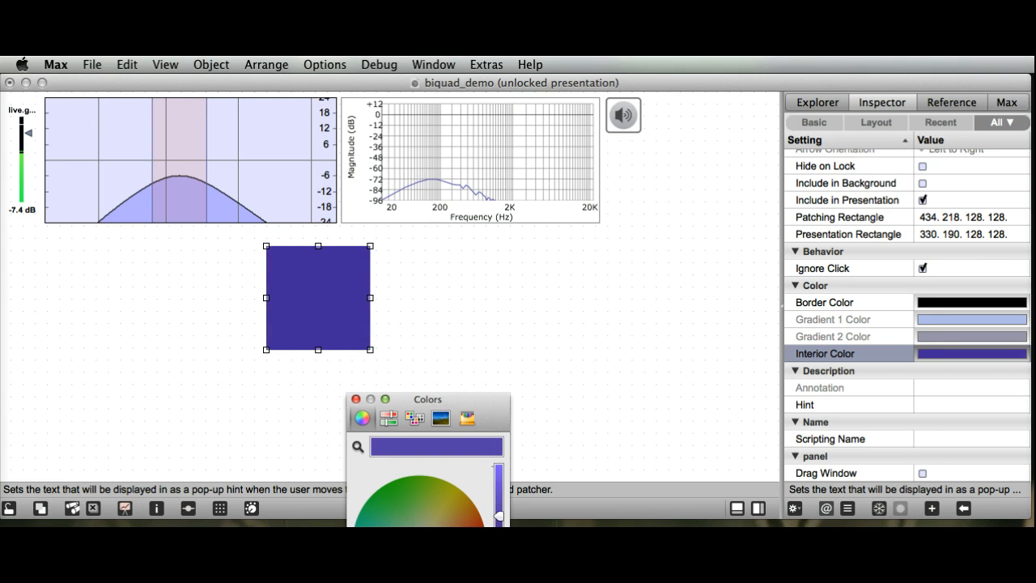
left_click(357, 400)
Step: Stretch the panel over the whole interface, send it behind the other objects, and trim it to about 805 by 174
left_click(301, 306)
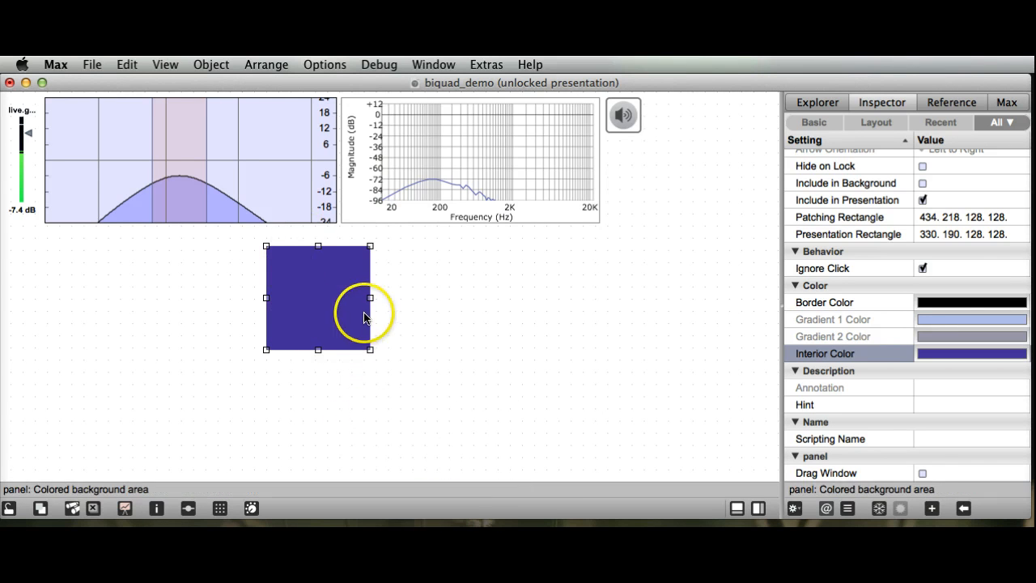
left_click_drag(355, 322, 675, 250)
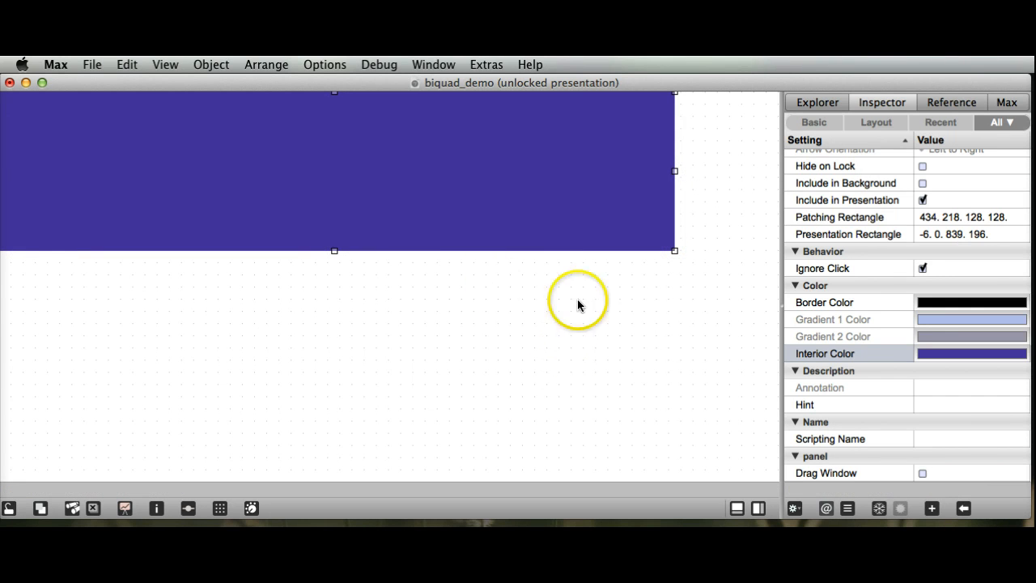
right_click(443, 166)
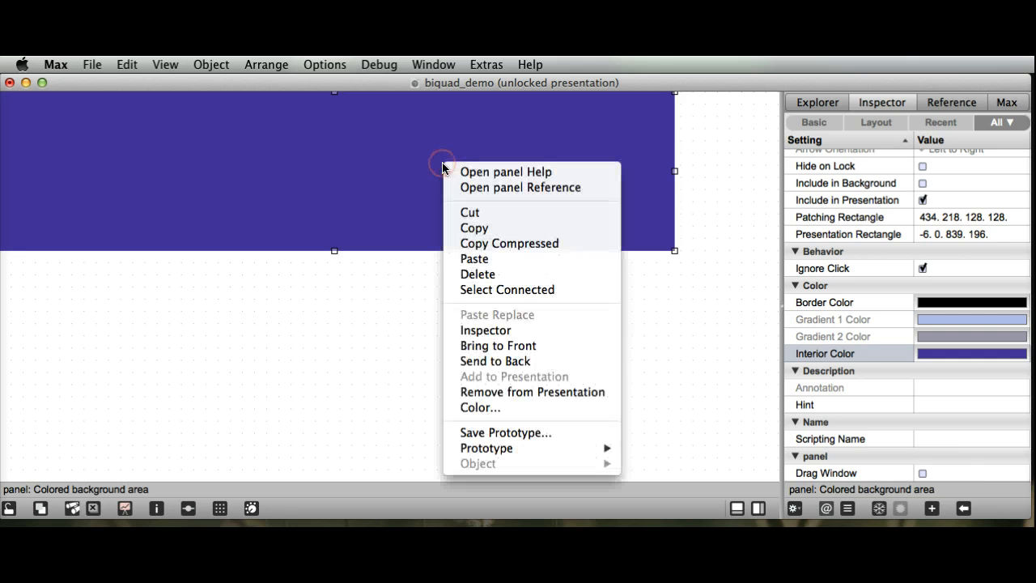
left_click(478, 365)
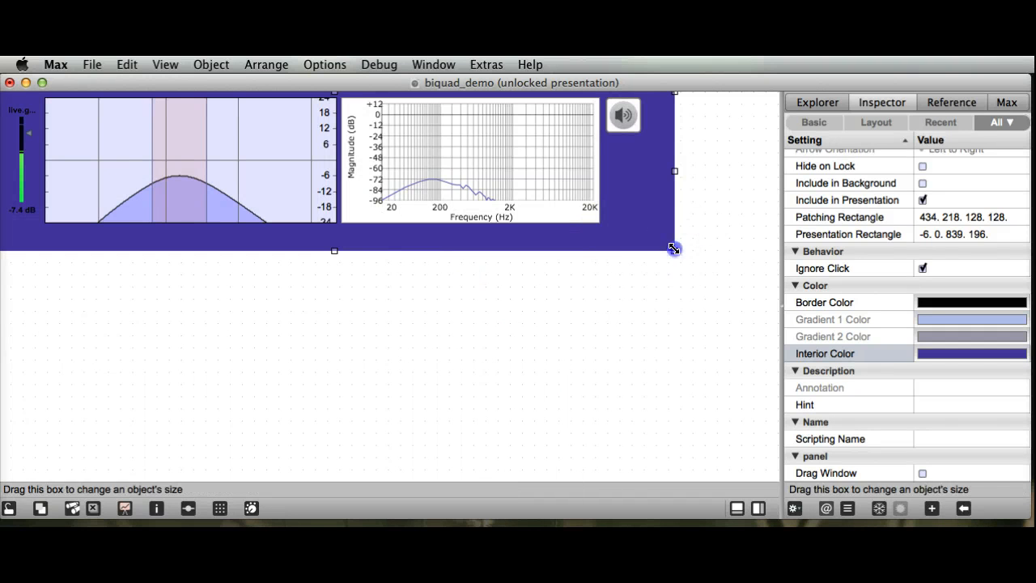
left_click_drag(676, 251, 648, 233)
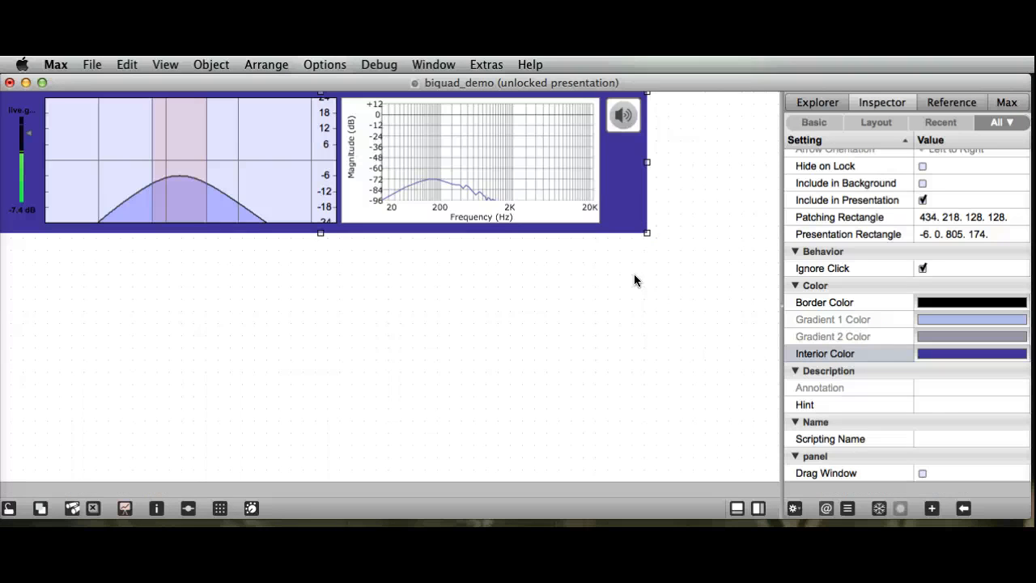
Step: In the patching view, move the panel to the empty area below the filter graph at 779.25, 323, and return to presentation mode
left_click(126, 506)
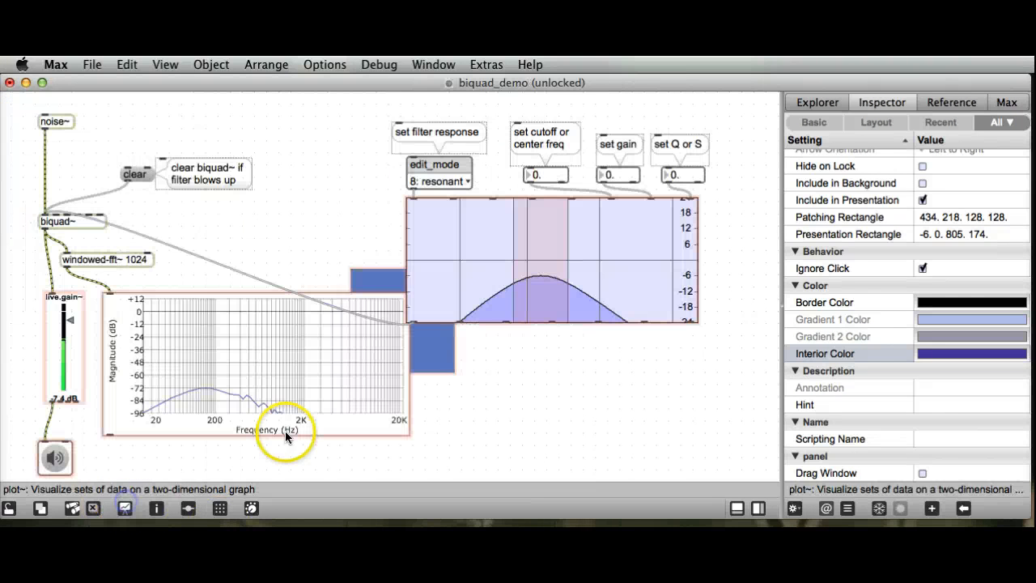
left_click(125, 508)
left_click(121, 509)
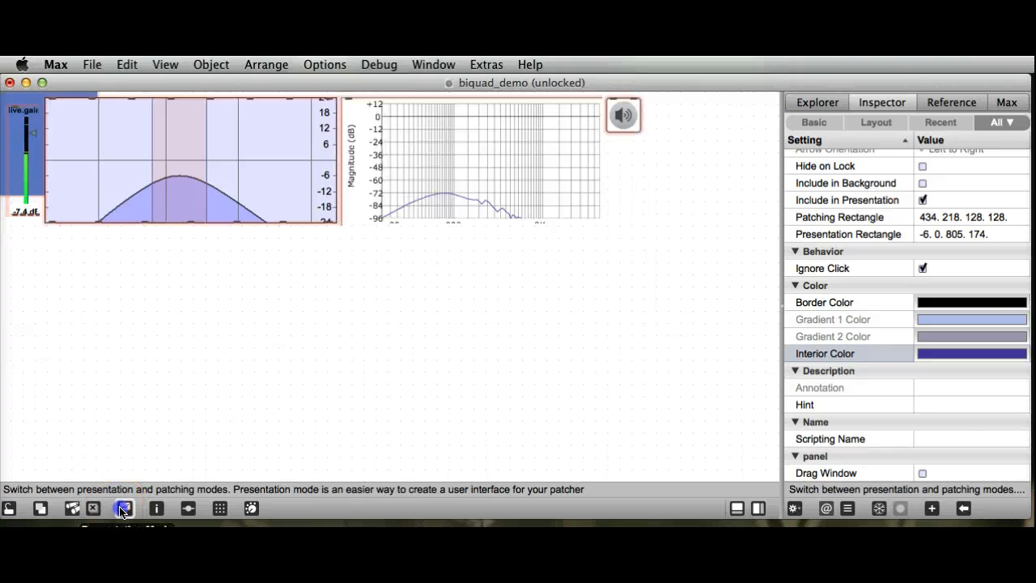
left_click_drag(445, 347, 725, 433)
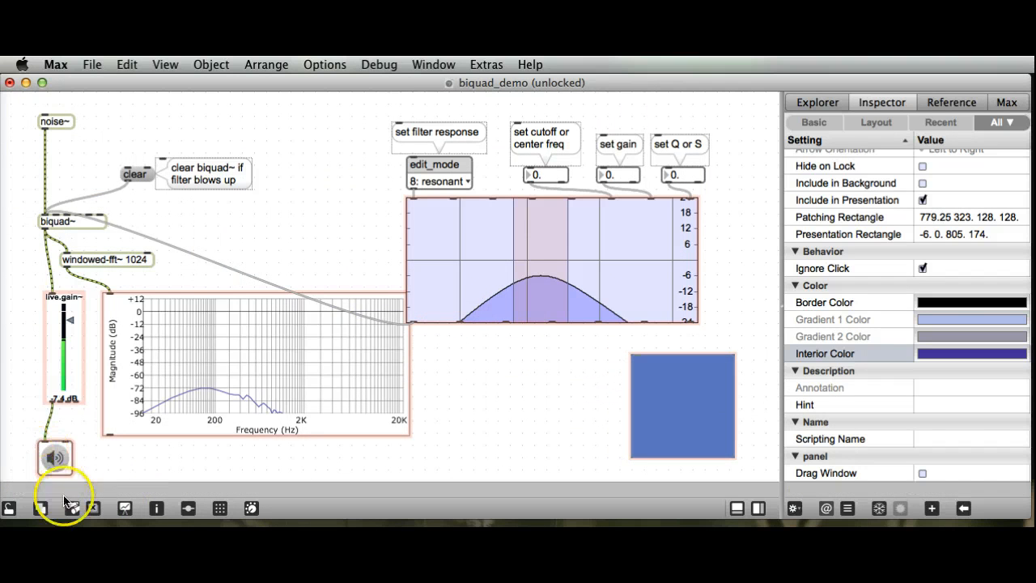
left_click(126, 509)
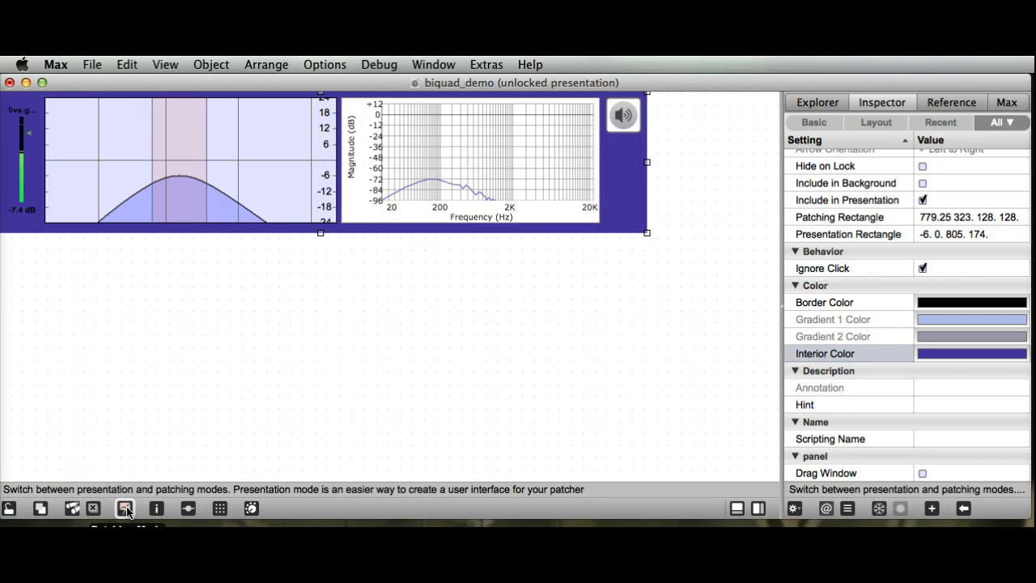
Step: Lock the patcher to preview the interface with its background panel, and unlock it again
left_click(8, 508)
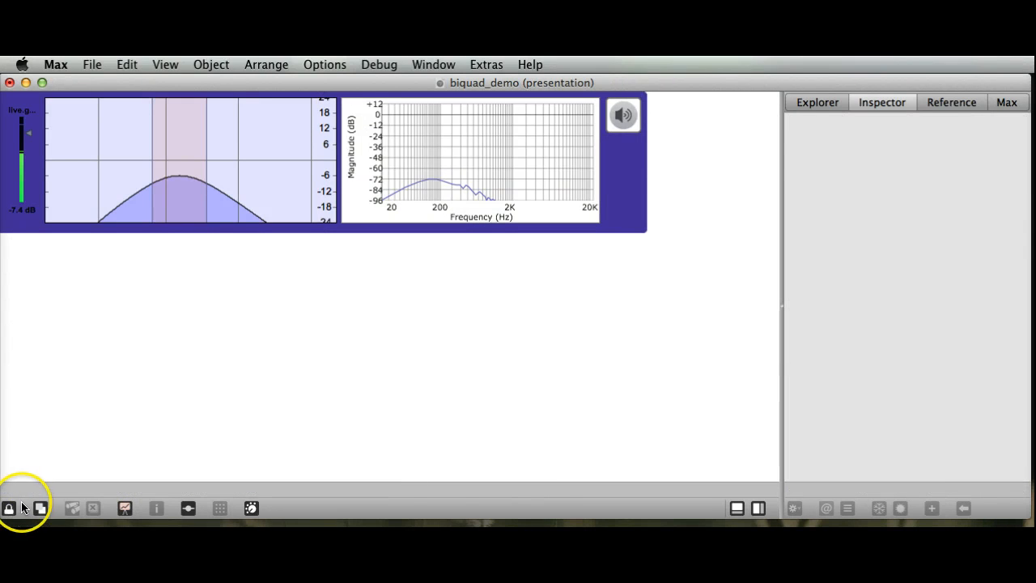
left_click(9, 508)
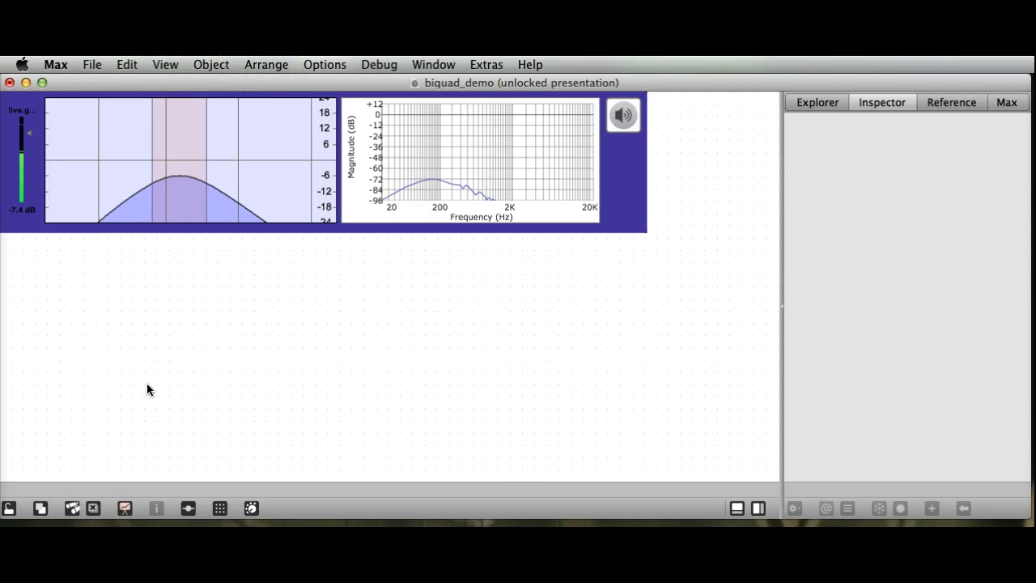
left_click(232, 329)
Step: Enable Open in Presentation in the Patcher Inspector for biquad_demo and go back to the patcher
left_click(124, 65)
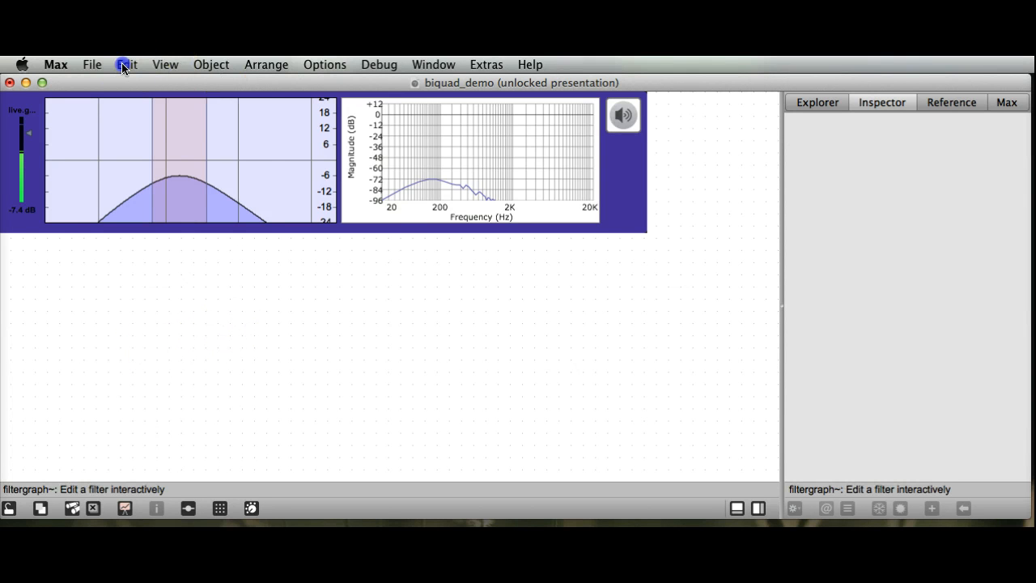
mouse_move(169, 70)
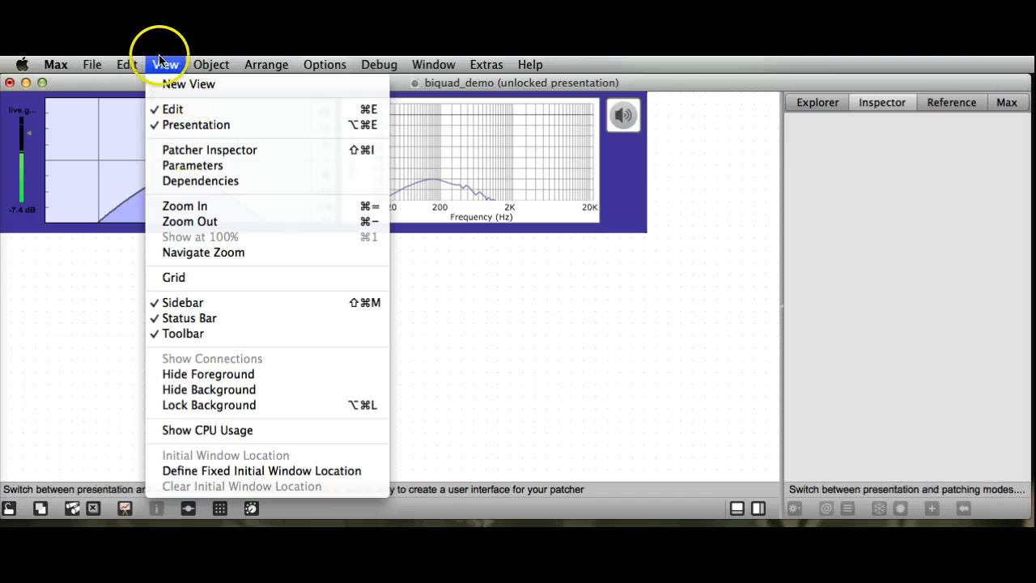
left_click(185, 150)
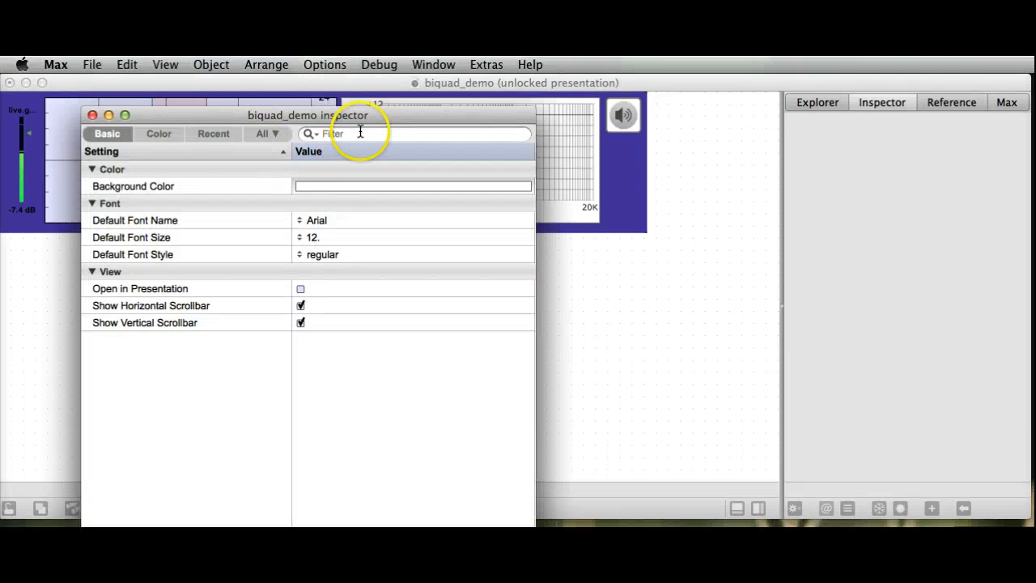
left_click_drag(362, 119, 381, 89)
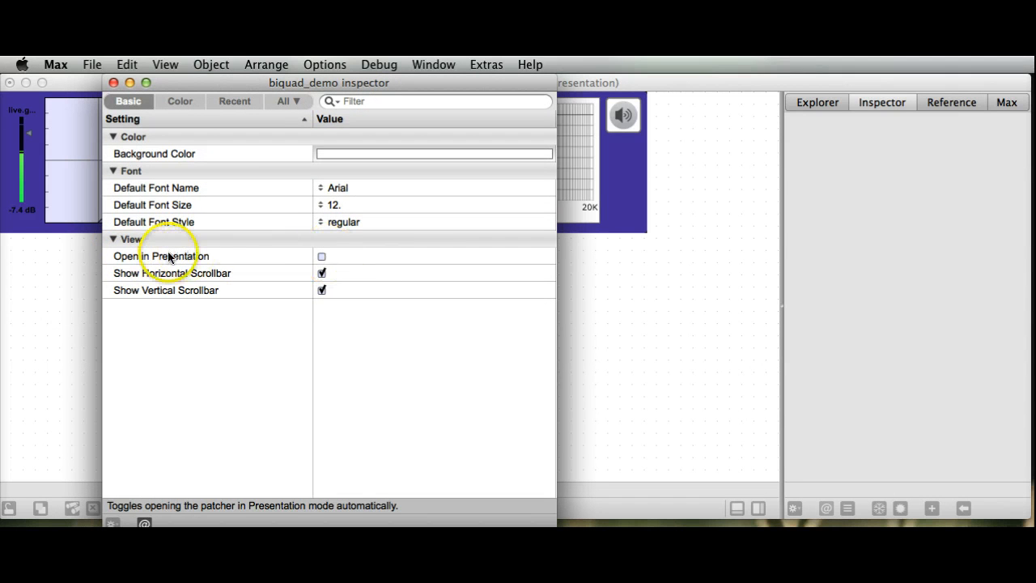
left_click(322, 258)
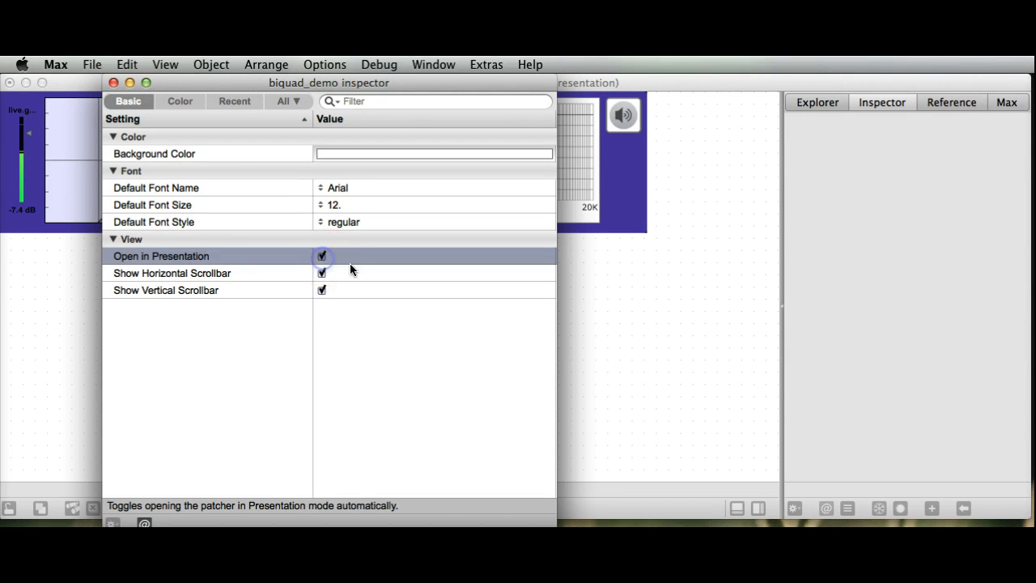
left_click(55, 395)
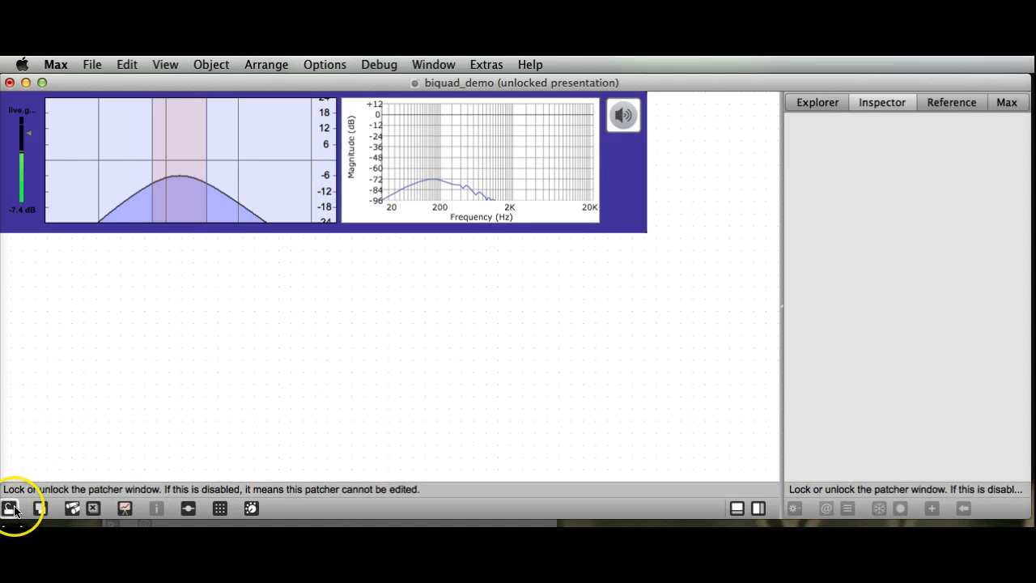
Step: Save the patch under the new name test2 on the Desktop
left_click(91, 67)
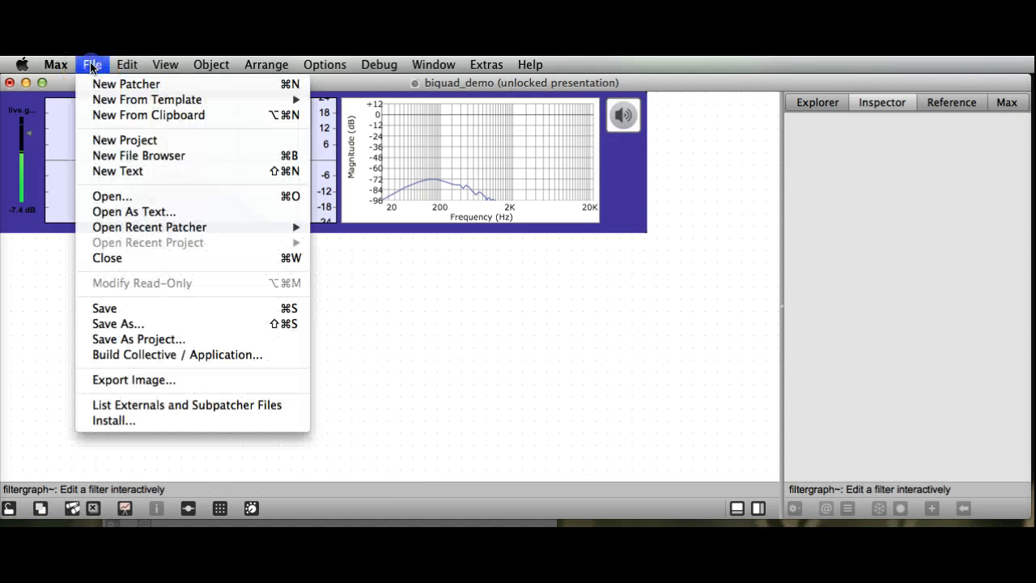
left_click(117, 324)
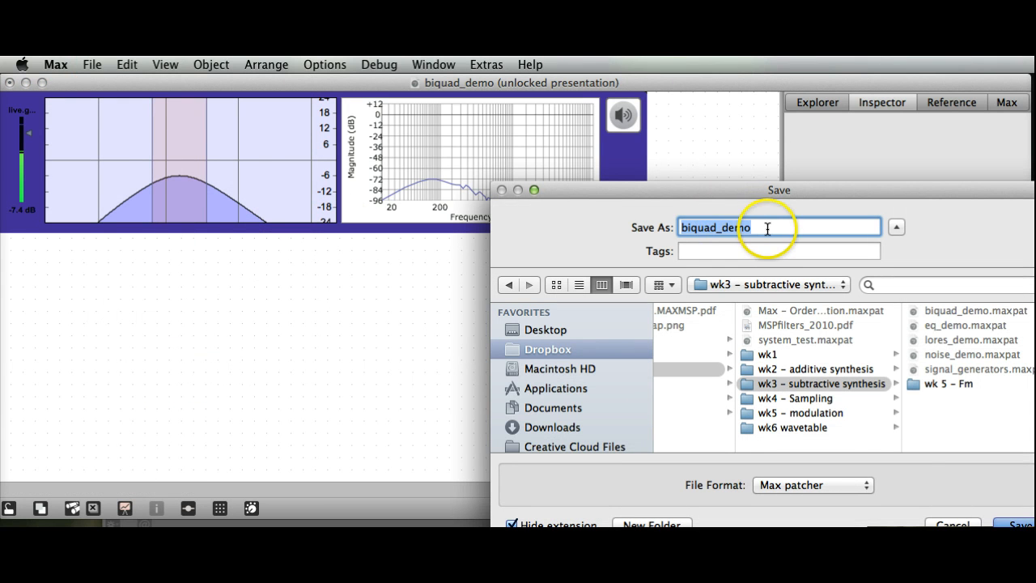
type("te")
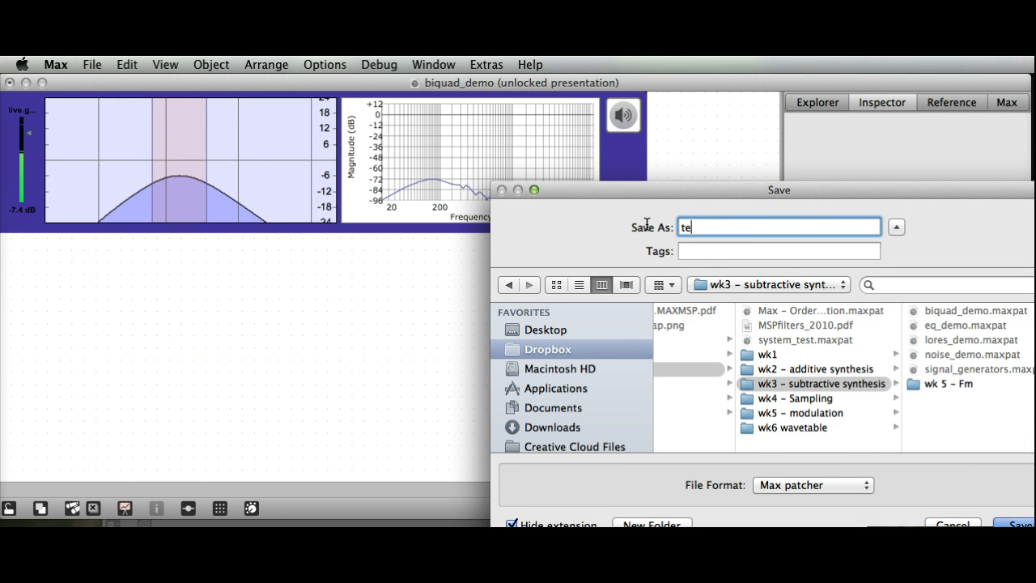
type("st2")
left_click(557, 331)
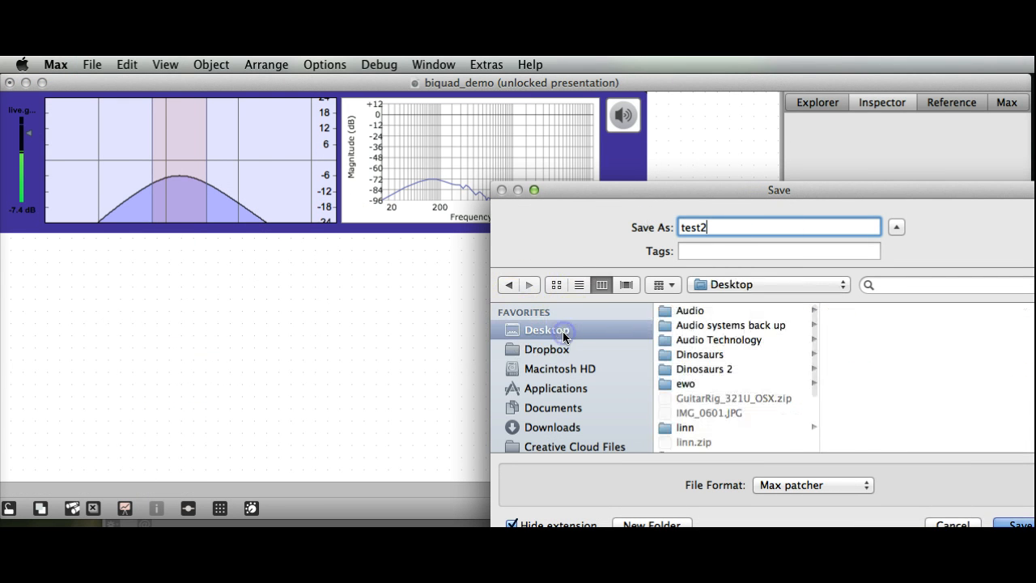
left_click(1019, 524)
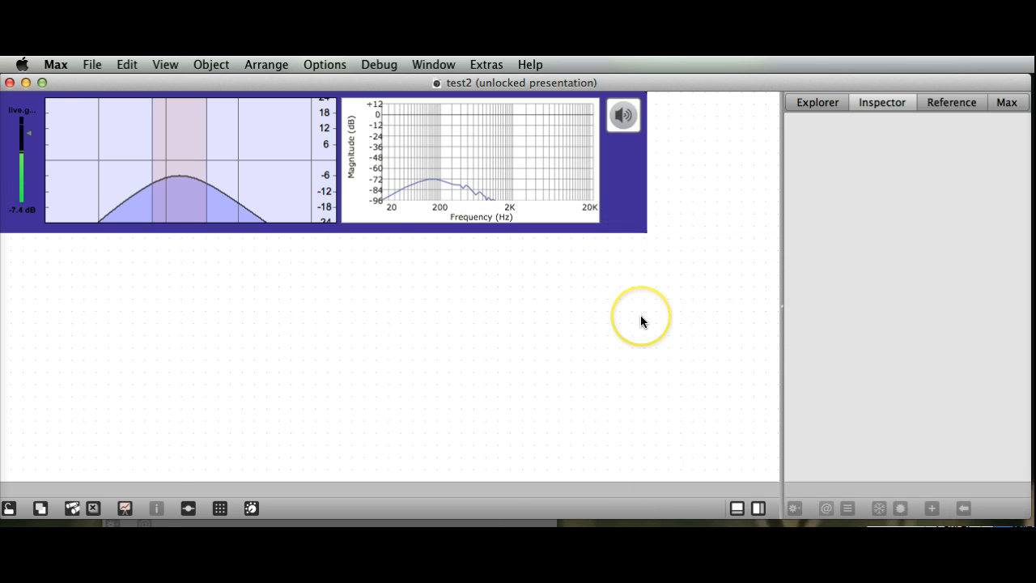
Step: Lock the test2 patcher, save it in its locked presentation state, and close its window
left_click(9, 507)
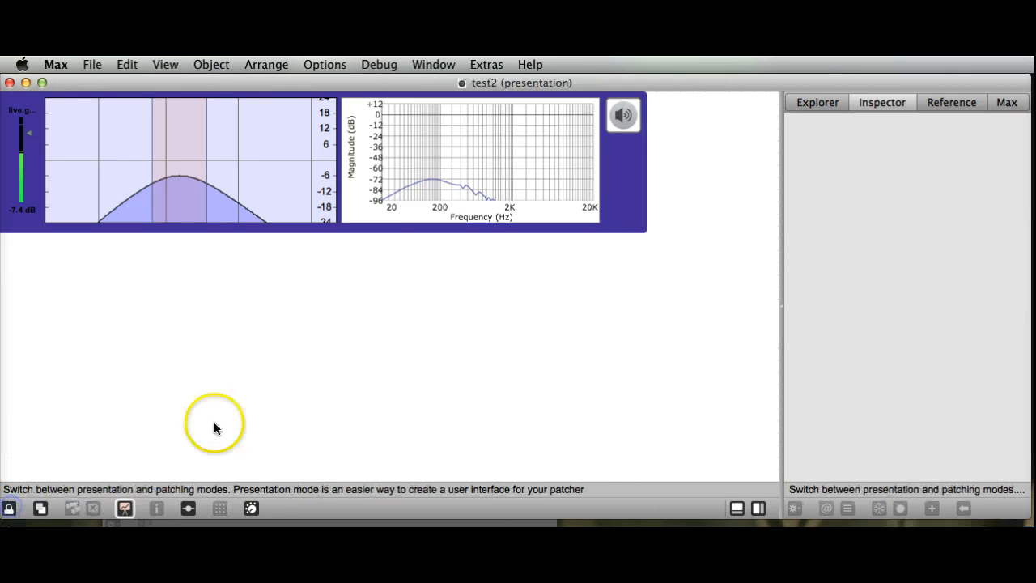
left_click(104, 71)
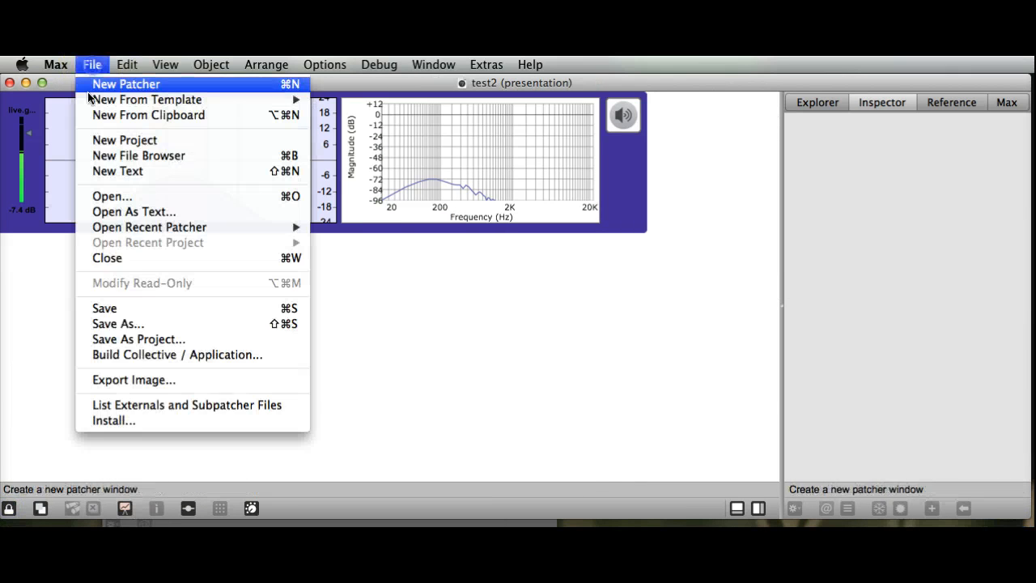
left_click(113, 311)
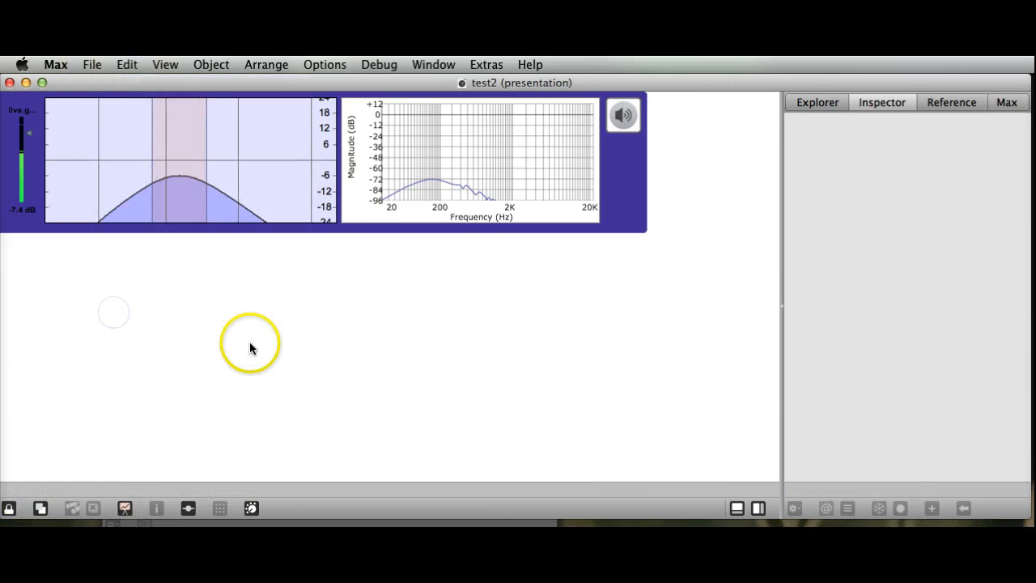
left_click(9, 83)
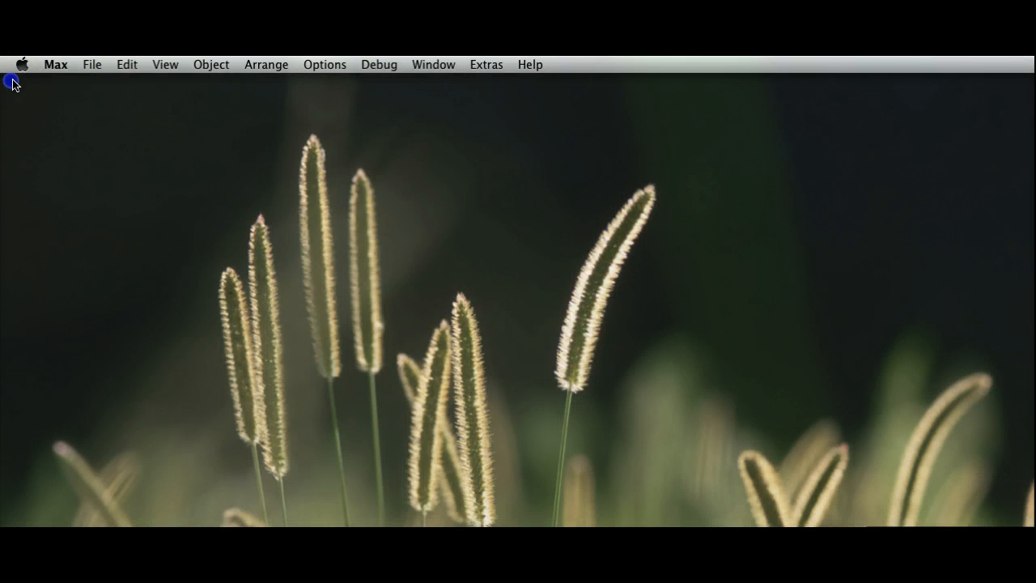
Step: Reopen test2.maxpat from the recent patchers and shift the filter graph's band slightly lower in frequency
left_click(99, 67)
mouse_move(113, 227)
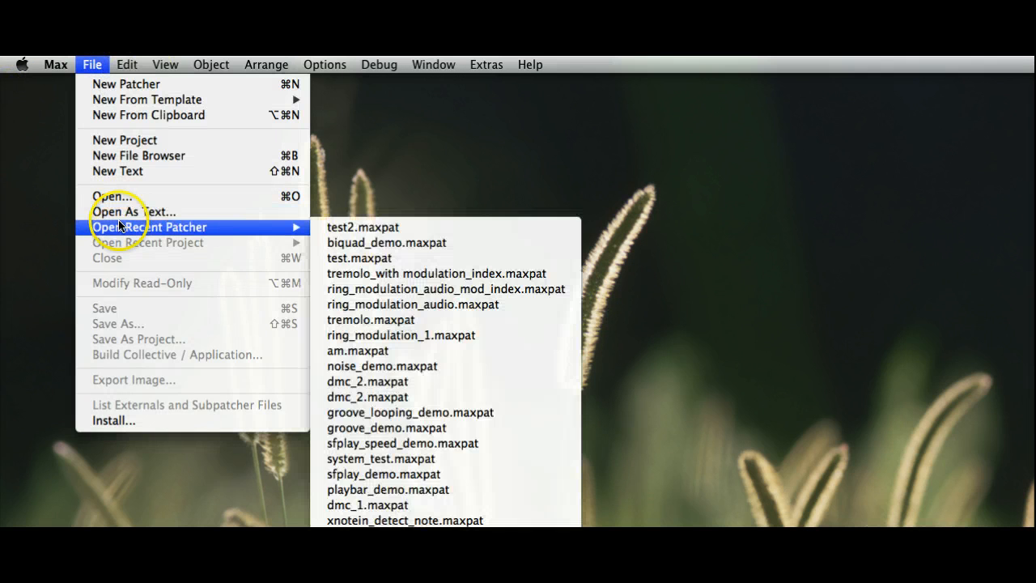
left_click(394, 229)
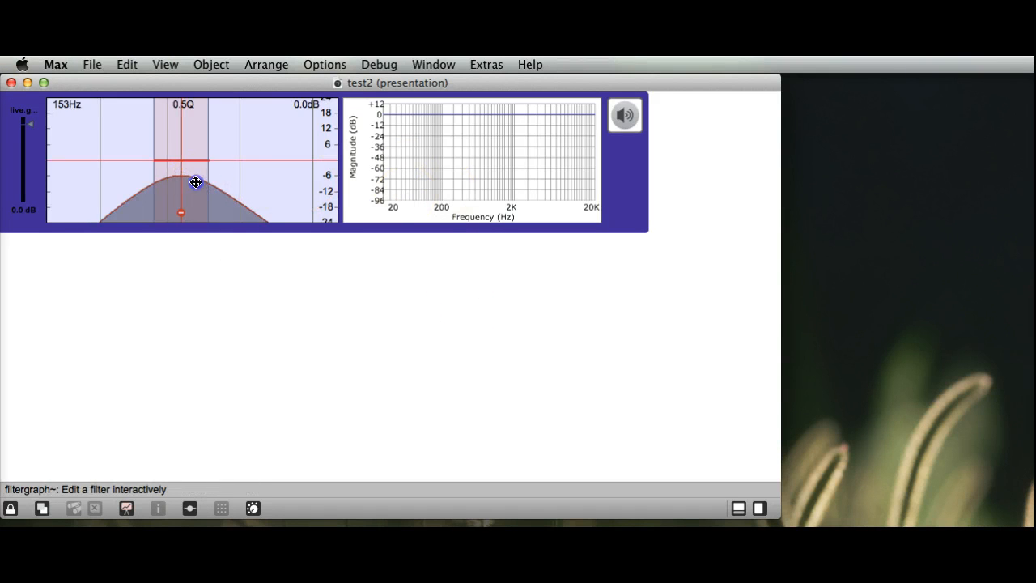
left_click_drag(196, 181, 180, 152)
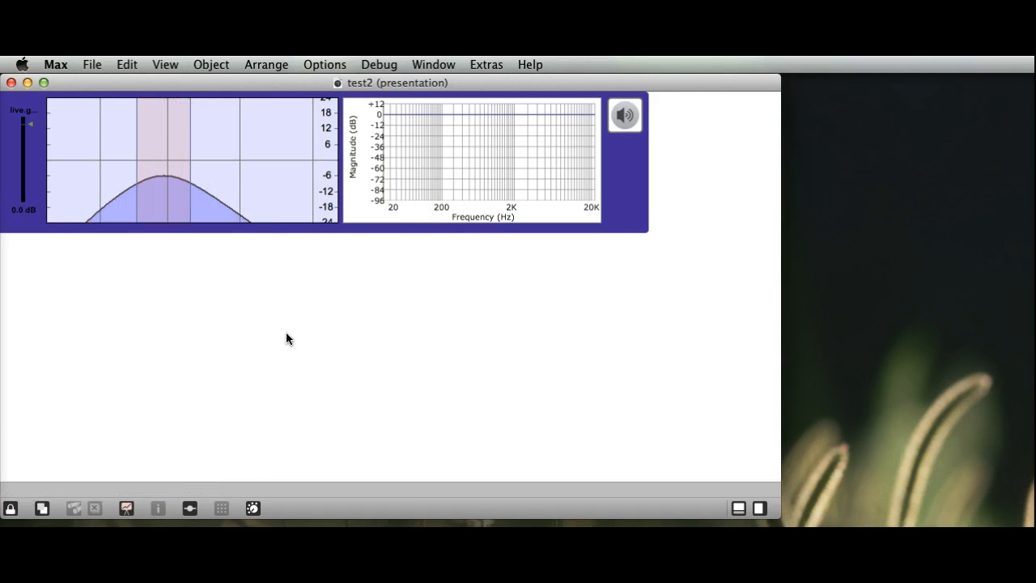